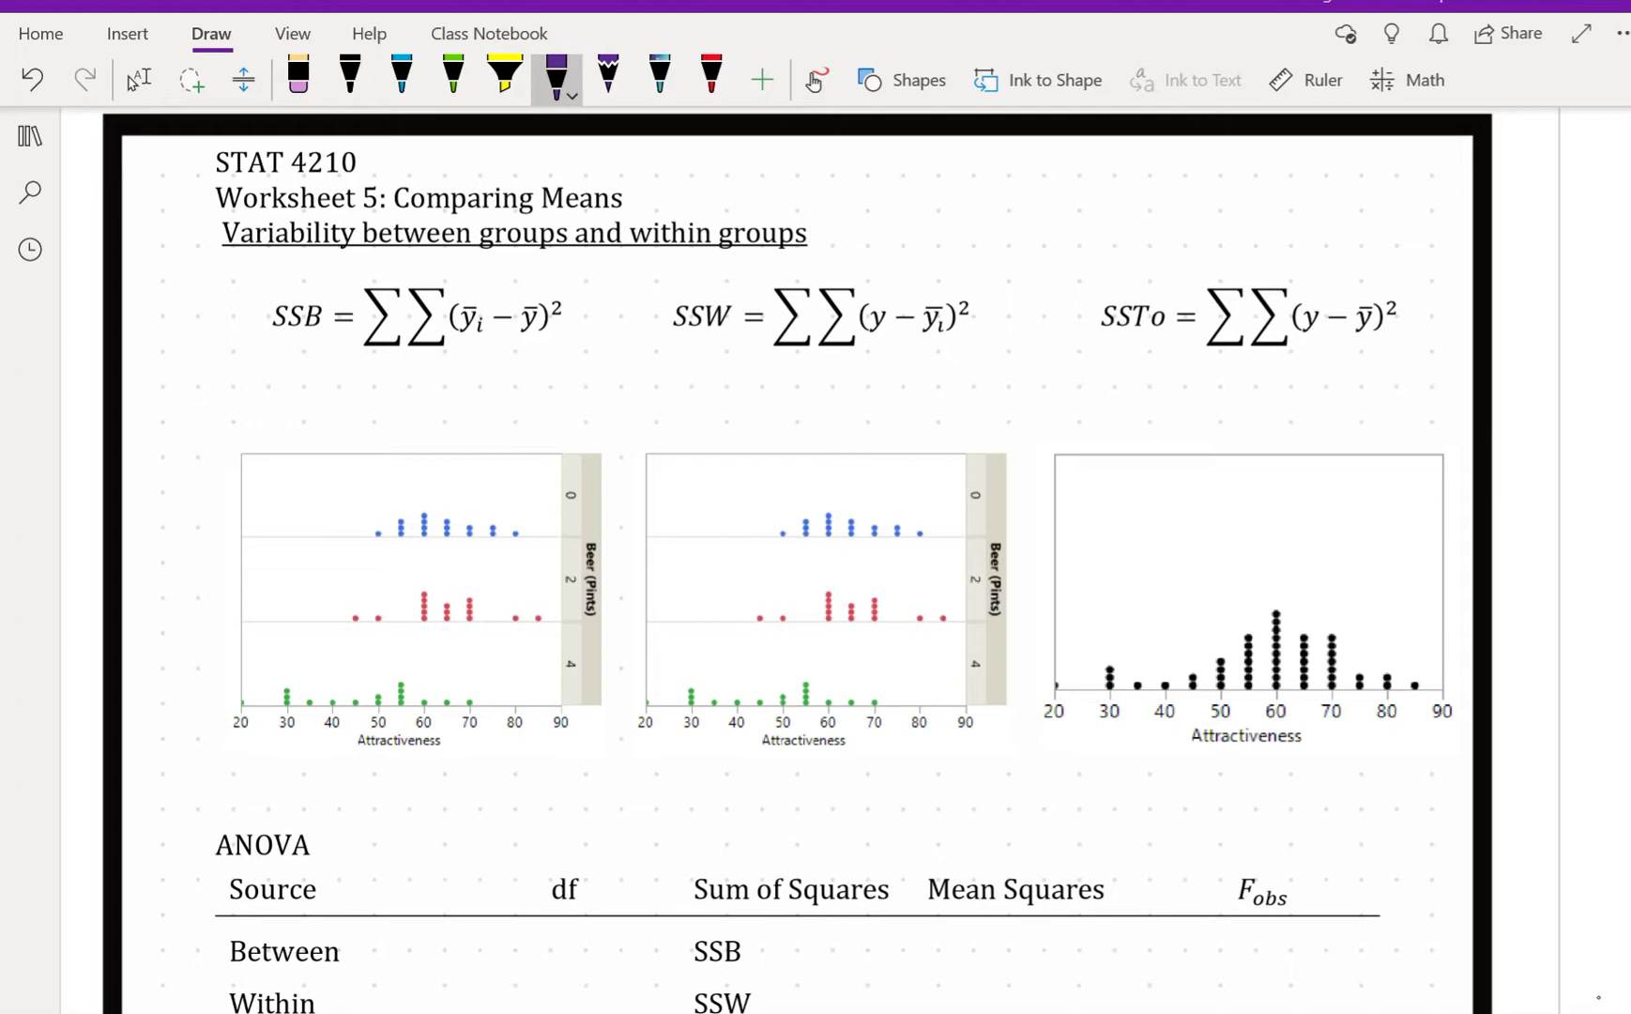
Step: Handwrite 'Between-groups variability' in purple above the SSB formula
{"action": "left_click_drag", "start_coordinate": [213, 259], "coordinate": [214, 286]}
{"action": "mouse_move", "coordinate": [200, 264]}
{"action": "left_mouse_down"}
{"action": "mouse_move", "coordinate": [224, 258]}
{"action": "mouse_move", "coordinate": [215, 287]}
{"action": "left_mouse_up"}
{"action": "left_click_drag", "start_coordinate": [231, 279], "coordinate": [246, 275]}
{"action": "left_click_drag", "start_coordinate": [242, 273], "coordinate": [328, 270]}
{"action": "left_click_drag", "start_coordinate": [342, 271], "coordinate": [349, 291]}
{"action": "mouse_move", "coordinate": [357, 274]}
{"action": "left_mouse_down"}
{"action": "mouse_move", "coordinate": [596, 250]}
{"action": "mouse_move", "coordinate": [600, 287]}
{"action": "left_mouse_up"}
Step: Write '(SSReg)' below SSB and add arrows labelling the group mean and overall mean terms
{"action": "left_click_drag", "start_coordinate": [280, 367], "coordinate": [269, 379]}
{"action": "mouse_move", "coordinate": [294, 368]}
{"action": "left_mouse_down"}
{"action": "mouse_move", "coordinate": [283, 385]}
{"action": "mouse_move", "coordinate": [337, 382]}
{"action": "mouse_move", "coordinate": [338, 405]}
{"action": "mouse_move", "coordinate": [268, 395]}
{"action": "left_mouse_up"}
{"action": "left_click_drag", "start_coordinate": [344, 360], "coordinate": [348, 400]}
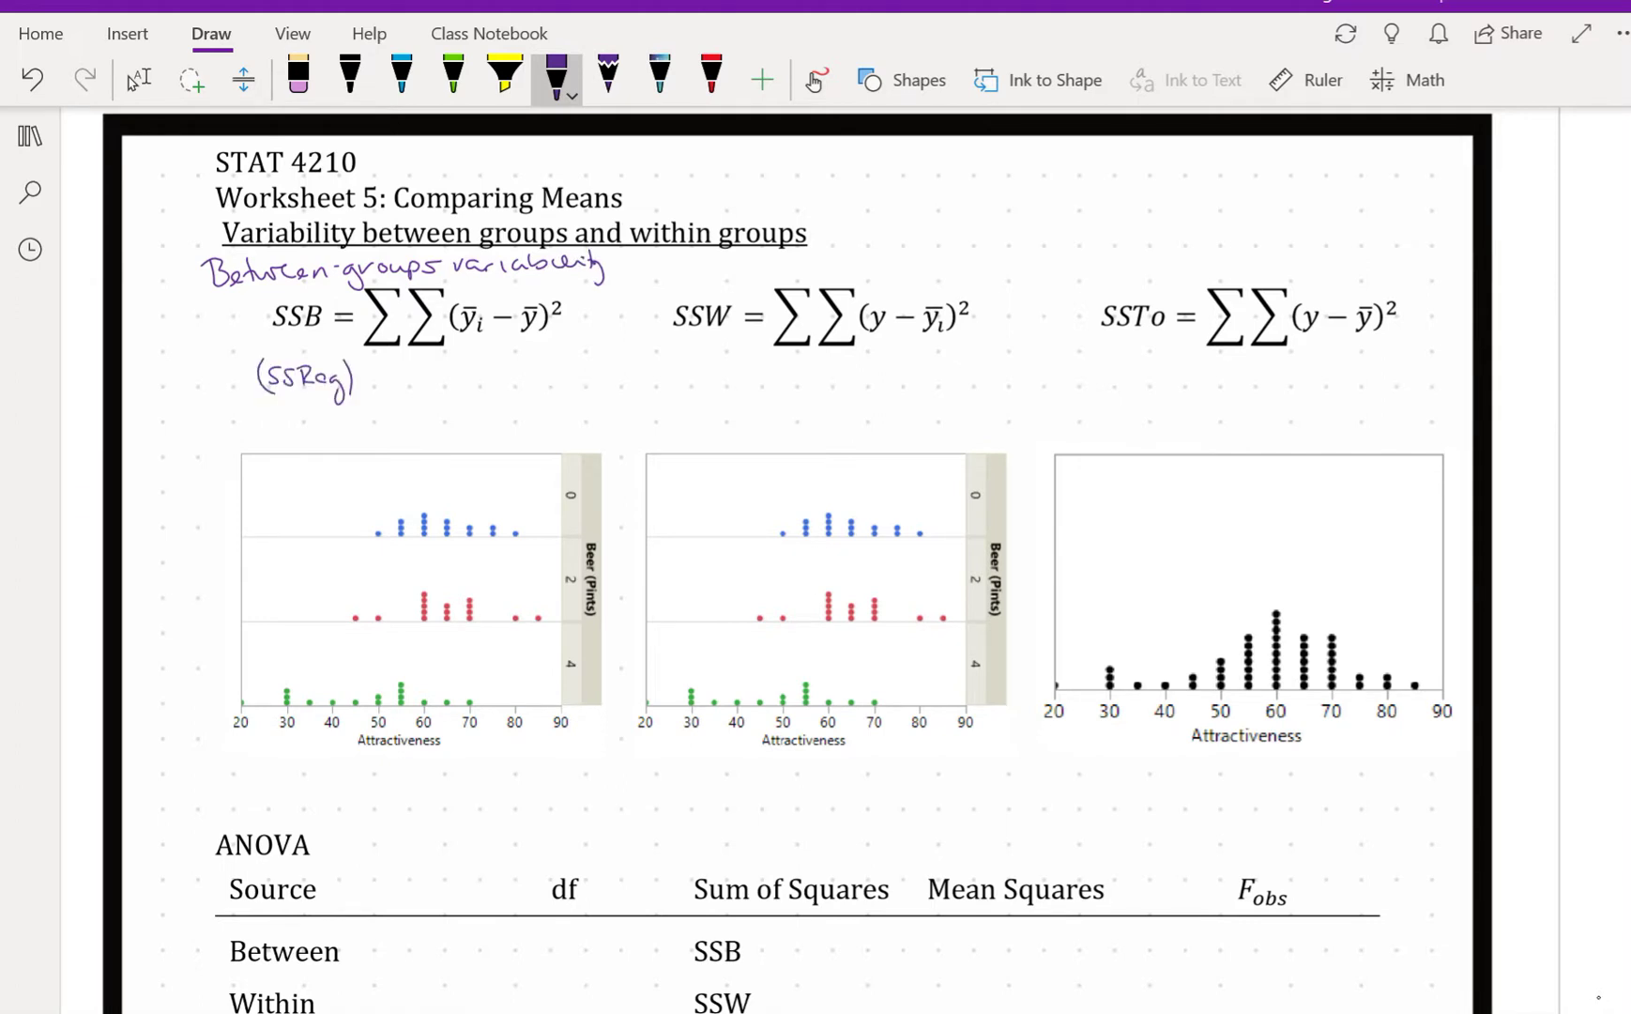
{"action": "mouse_move", "coordinate": [469, 361]}
{"action": "left_mouse_down"}
{"action": "mouse_move", "coordinate": [469, 343]}
{"action": "mouse_move", "coordinate": [435, 405]}
{"action": "mouse_move", "coordinate": [459, 375]}
{"action": "left_mouse_up"}
{"action": "left_click_drag", "start_coordinate": [466, 377], "coordinate": [535, 356]}
{"action": "mouse_move", "coordinate": [527, 349]}
{"action": "left_mouse_down"}
{"action": "mouse_move", "coordinate": [544, 348]}
{"action": "mouse_move", "coordinate": [540, 374]}
{"action": "mouse_move", "coordinate": [601, 362]}
{"action": "mouse_move", "coordinate": [574, 389]}
{"action": "mouse_move", "coordinate": [601, 395]}
{"action": "left_mouse_up"}
{"action": "left_click_drag", "start_coordinate": [451, 414], "coordinate": [500, 413]}
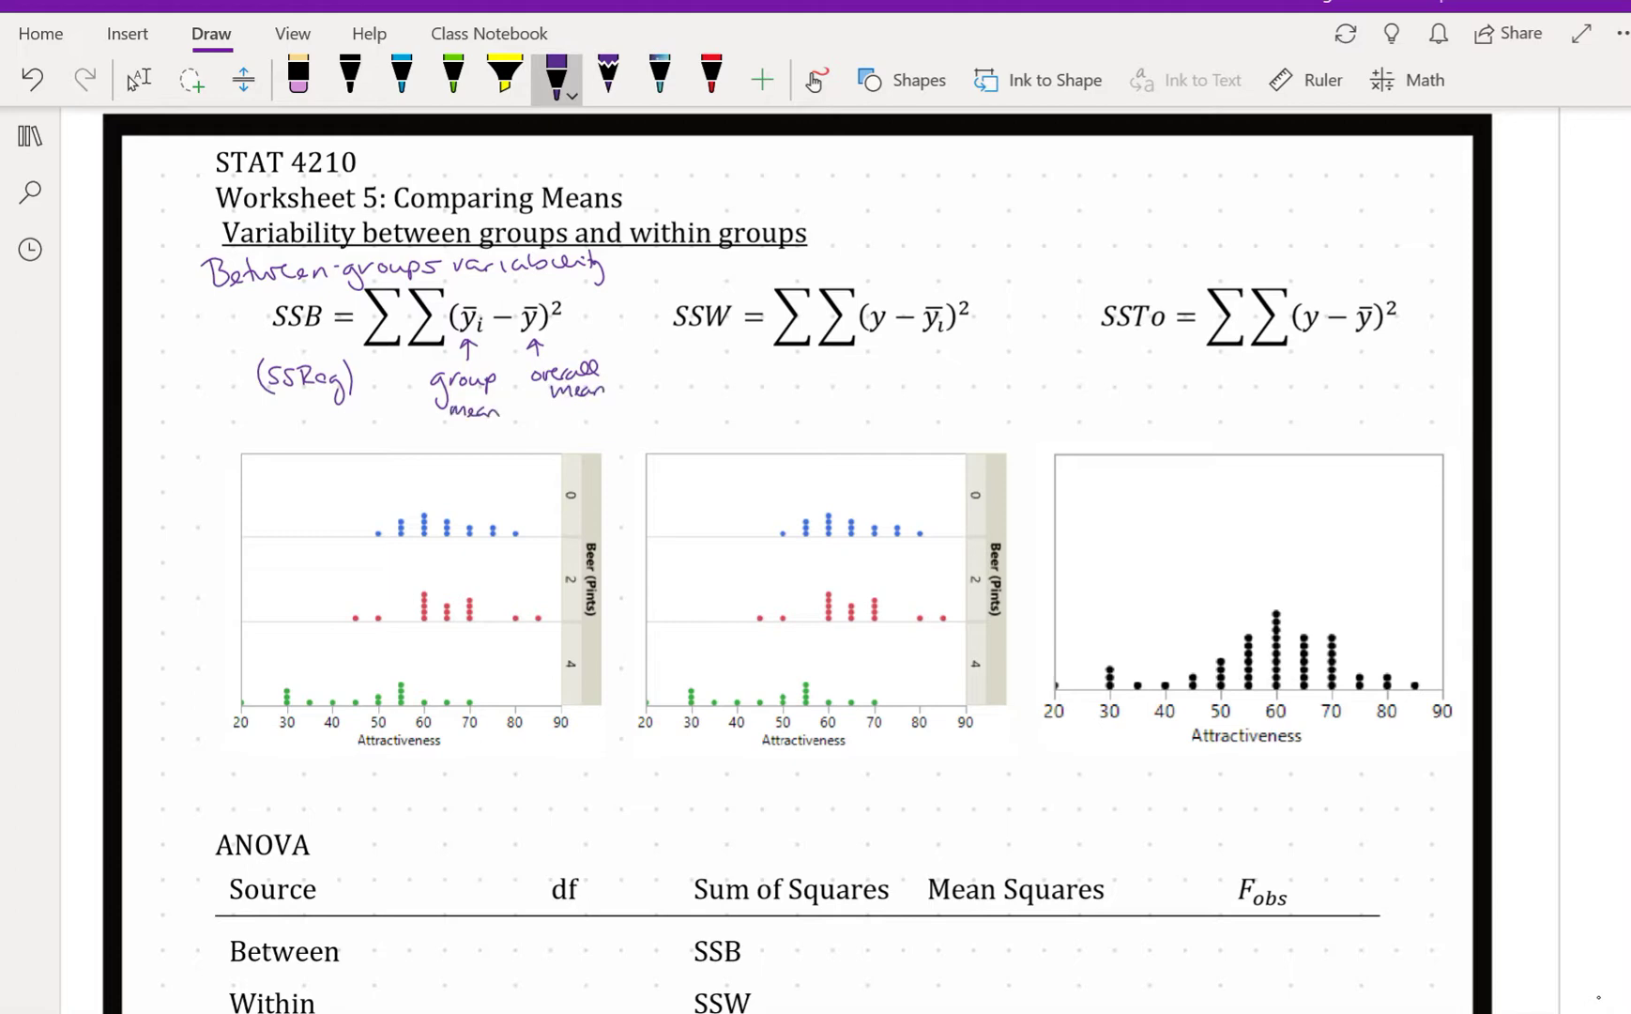
Step: Write 'Explained variability' below (SSReg) and return to the purple pen
{"action": "mouse_move", "coordinate": [214, 408]}
{"action": "left_mouse_down"}
{"action": "mouse_move", "coordinate": [202, 426]}
{"action": "mouse_move", "coordinate": [230, 426]}
{"action": "left_mouse_up"}
{"action": "left_click_drag", "start_coordinate": [231, 414], "coordinate": [219, 426]}
{"action": "mouse_move", "coordinate": [236, 421]}
{"action": "left_mouse_down"}
{"action": "mouse_move", "coordinate": [313, 410]}
{"action": "mouse_move", "coordinate": [278, 432]}
{"action": "mouse_move", "coordinate": [398, 427]}
{"action": "mouse_move", "coordinate": [401, 450]}
{"action": "left_mouse_up"}
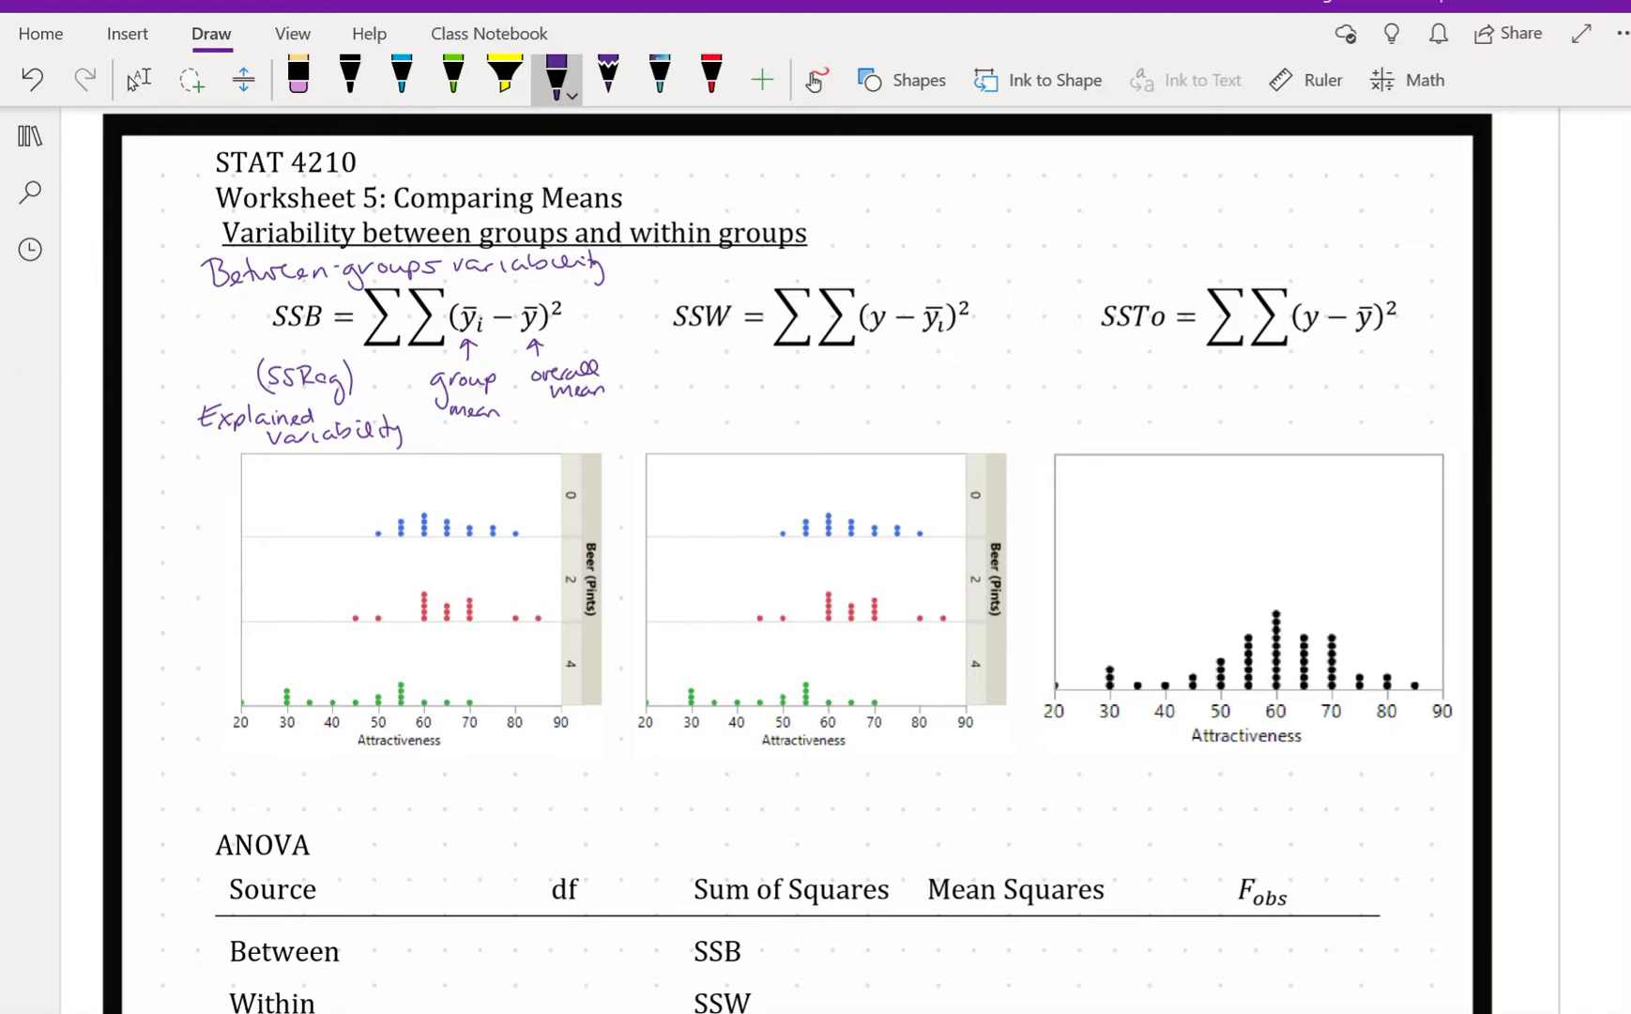
{"action": "right_click", "coordinate": [797, 998]}
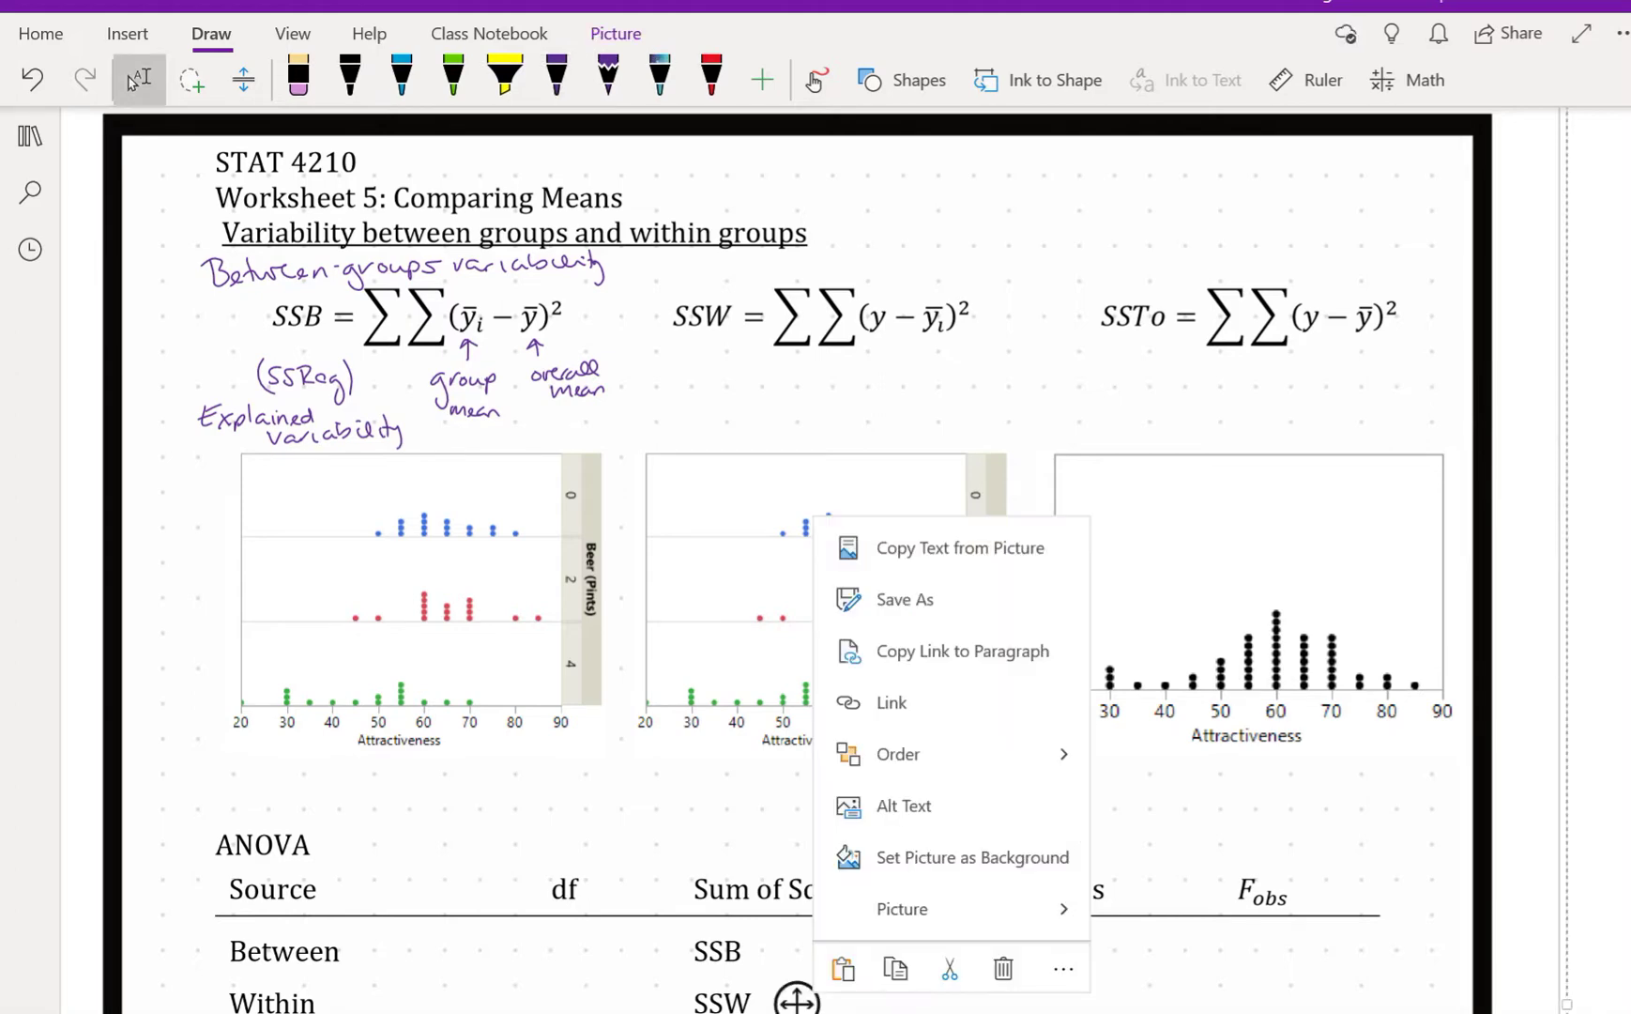
{"action": "key", "text": "Escape"}
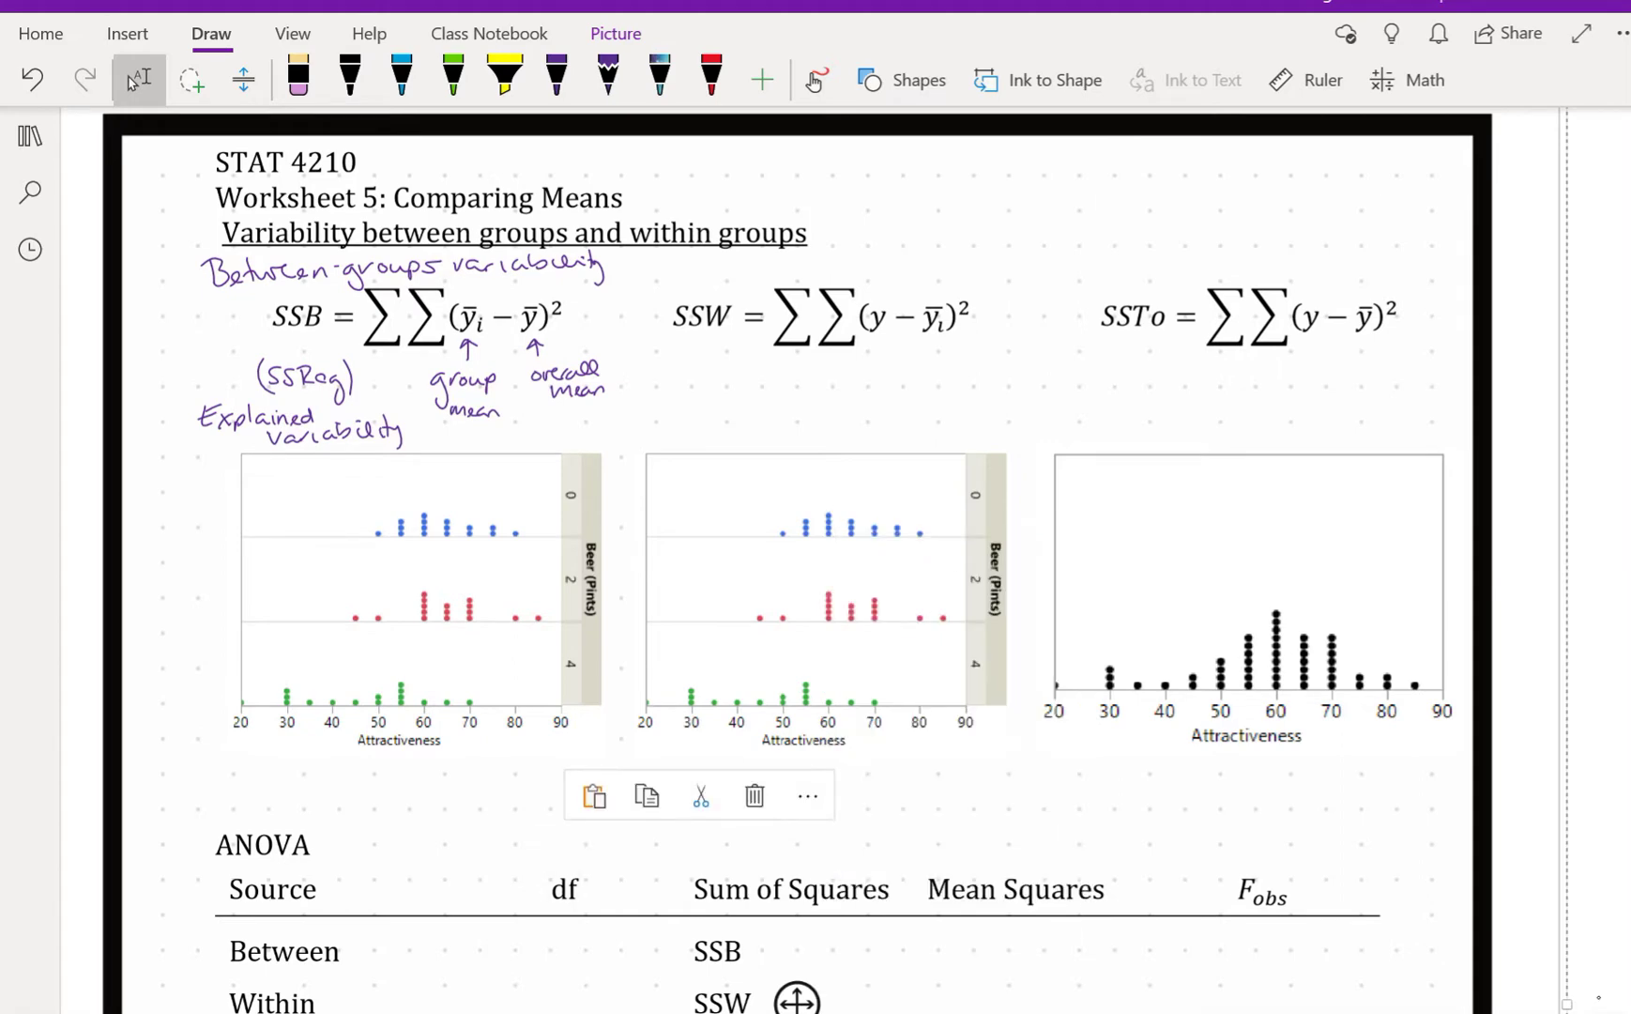
{"action": "left_click", "coordinate": [132, 83]}
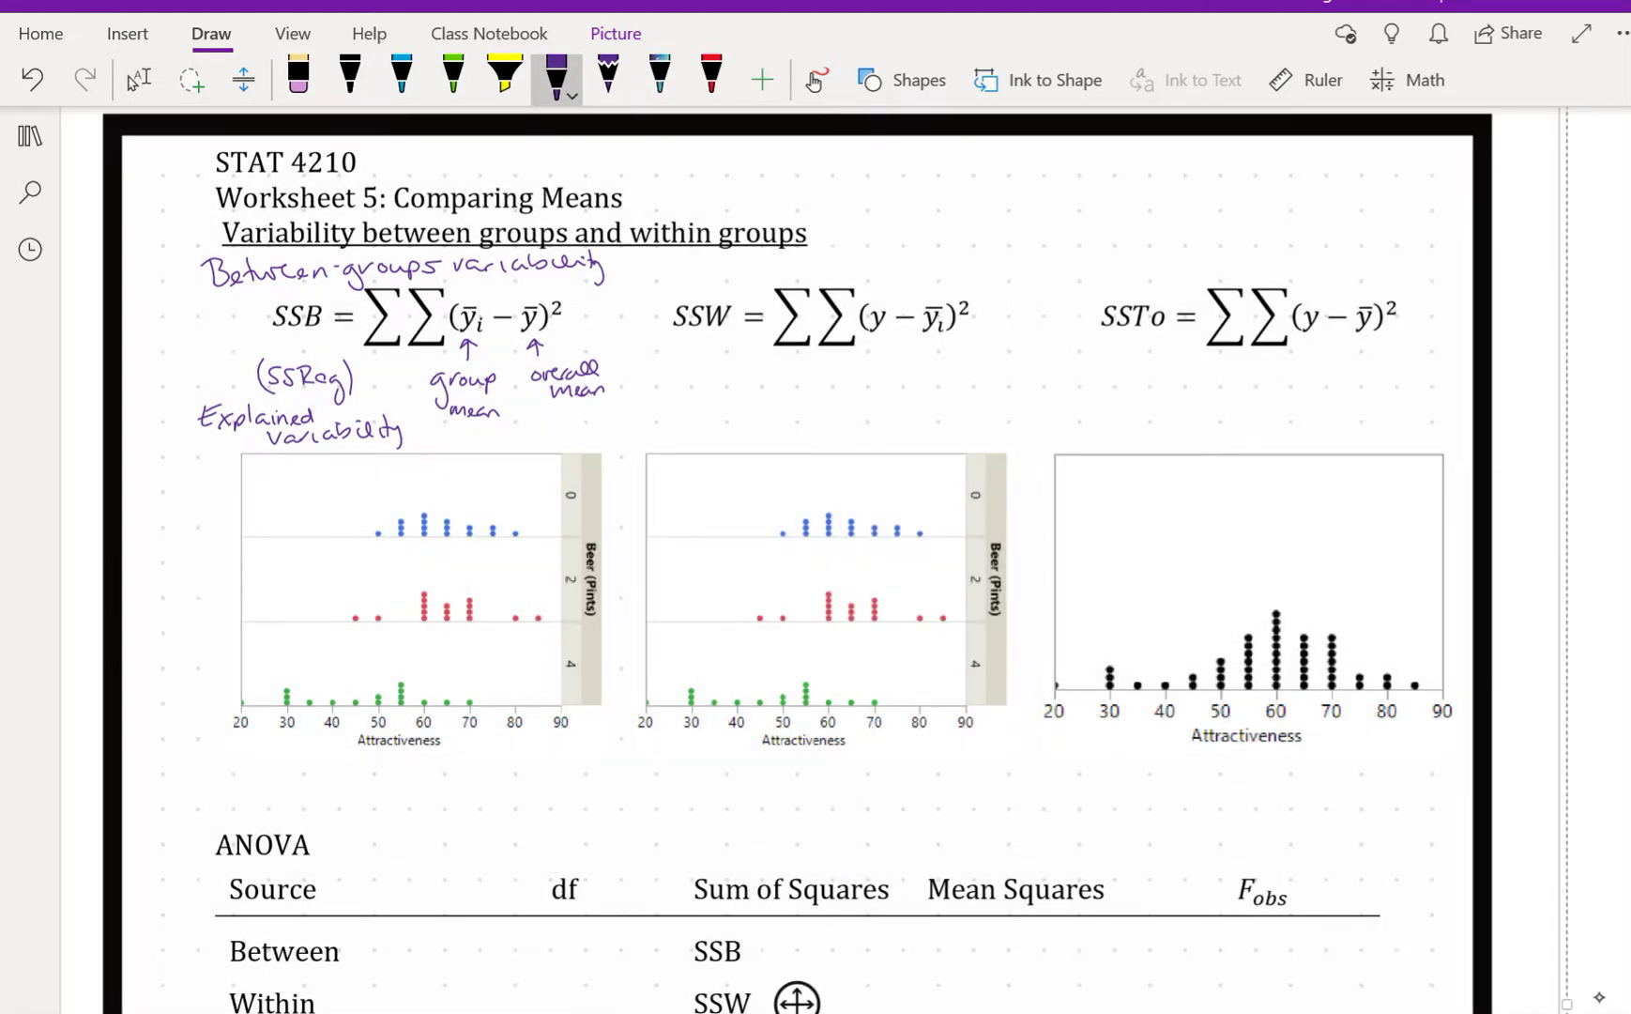
Step: Mark the green group mean near 45 and the red and blue group means near 65 on the first dot plot
{"action": "left_click_drag", "start_coordinate": [354, 695], "coordinate": [354, 721]}
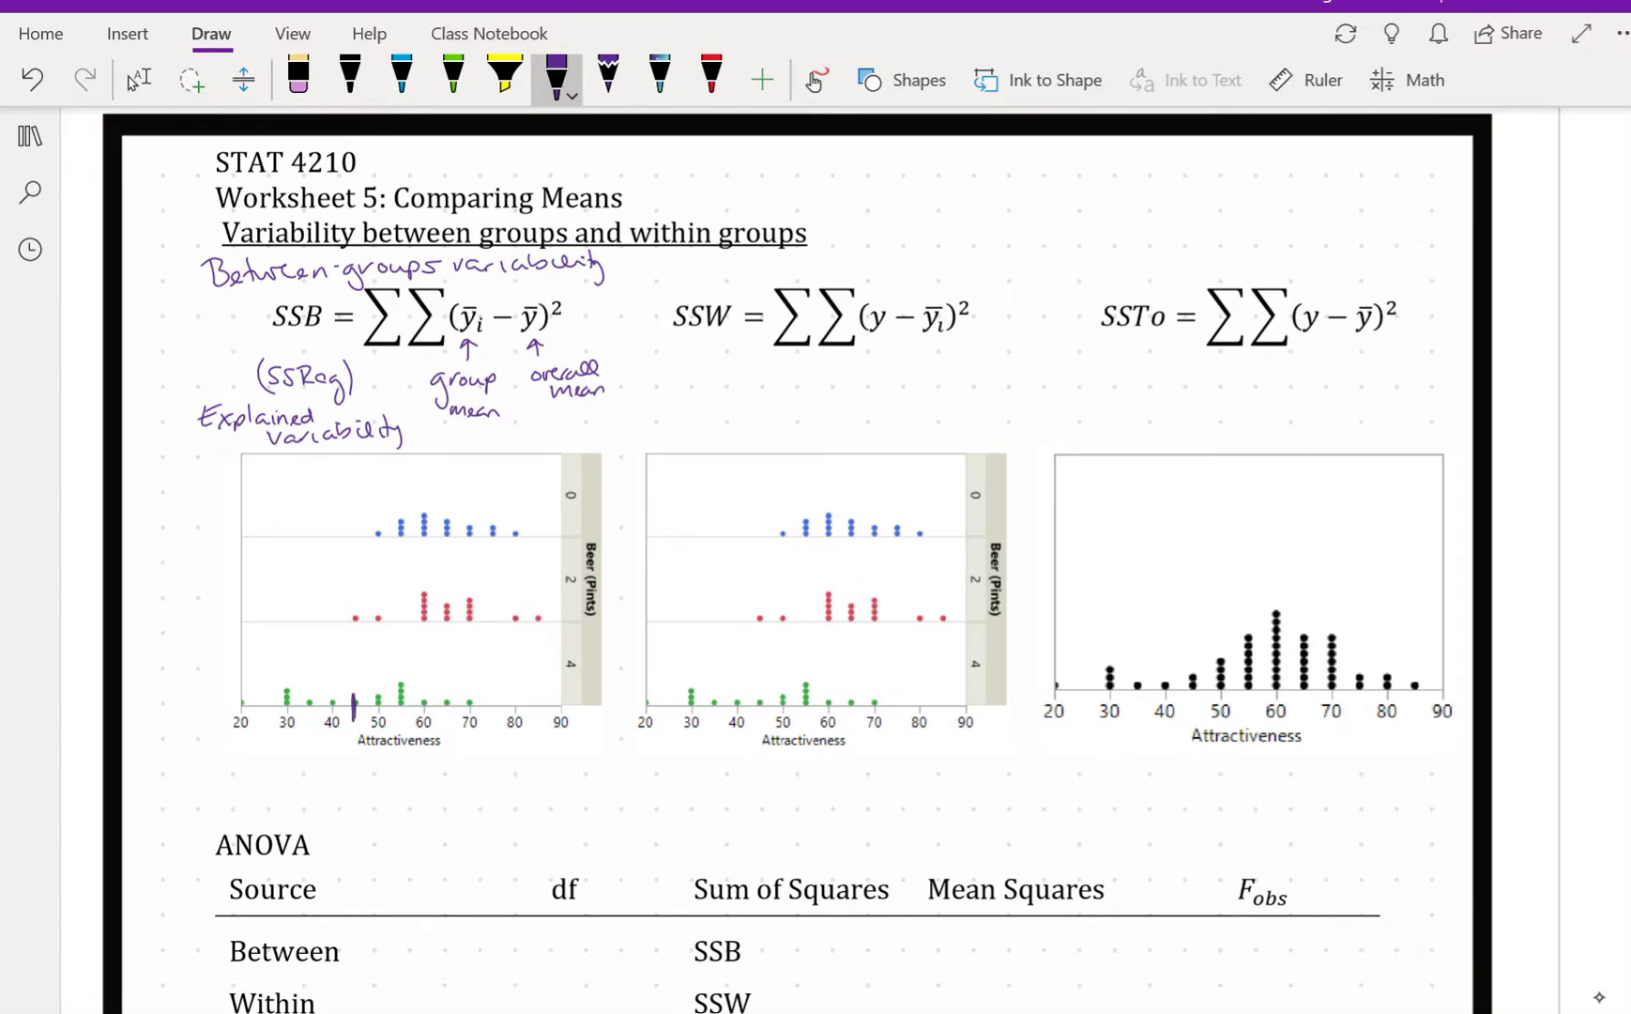
{"action": "left_click_drag", "start_coordinate": [448, 612], "coordinate": [451, 638]}
{"action": "mouse_move", "coordinate": [446, 530]}
{"action": "left_mouse_down"}
{"action": "mouse_move", "coordinate": [437, 554]}
{"action": "mouse_move", "coordinate": [454, 558]}
{"action": "left_mouse_up"}
{"action": "left_click_drag", "start_coordinate": [437, 636], "coordinate": [452, 636]}
Step: Draw an overall-mean line on the first plot, then erase the stray stroke
{"action": "mouse_move", "coordinate": [413, 459]}
{"action": "left_mouse_down"}
{"action": "mouse_move", "coordinate": [416, 721]}
{"action": "mouse_move", "coordinate": [413, 465]}
{"action": "mouse_move", "coordinate": [422, 693]}
{"action": "left_mouse_up"}
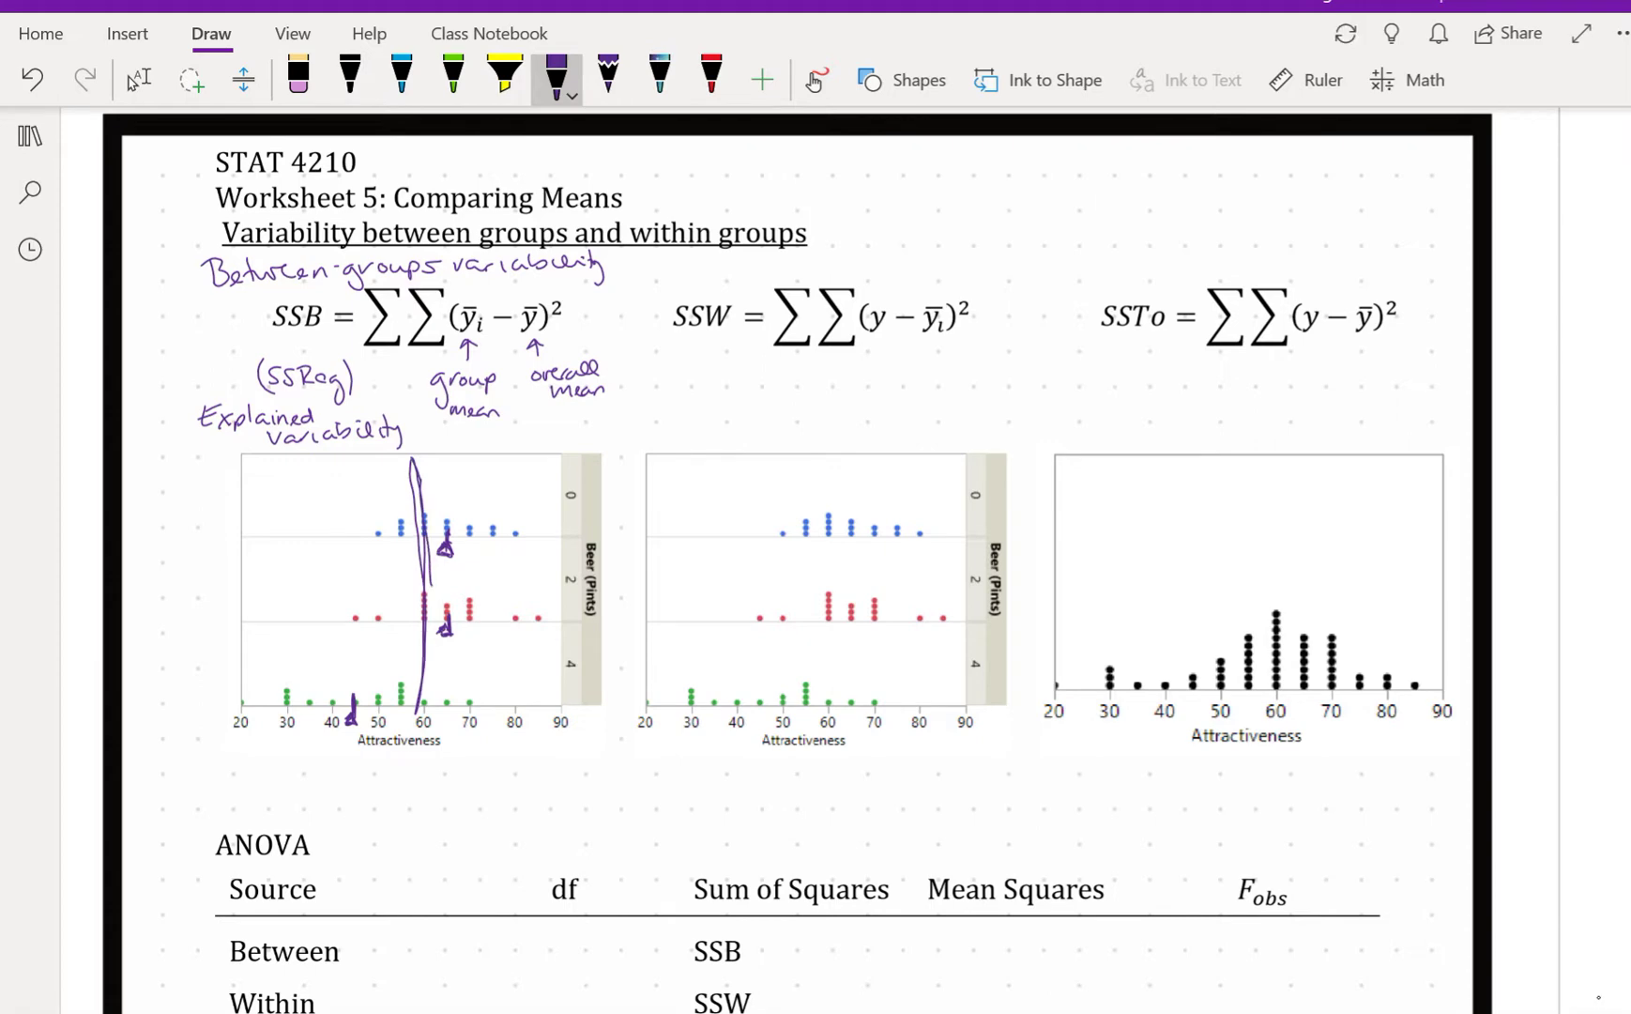
{"action": "left_click", "coordinate": [298, 80]}
{"action": "left_click", "coordinate": [420, 563]}
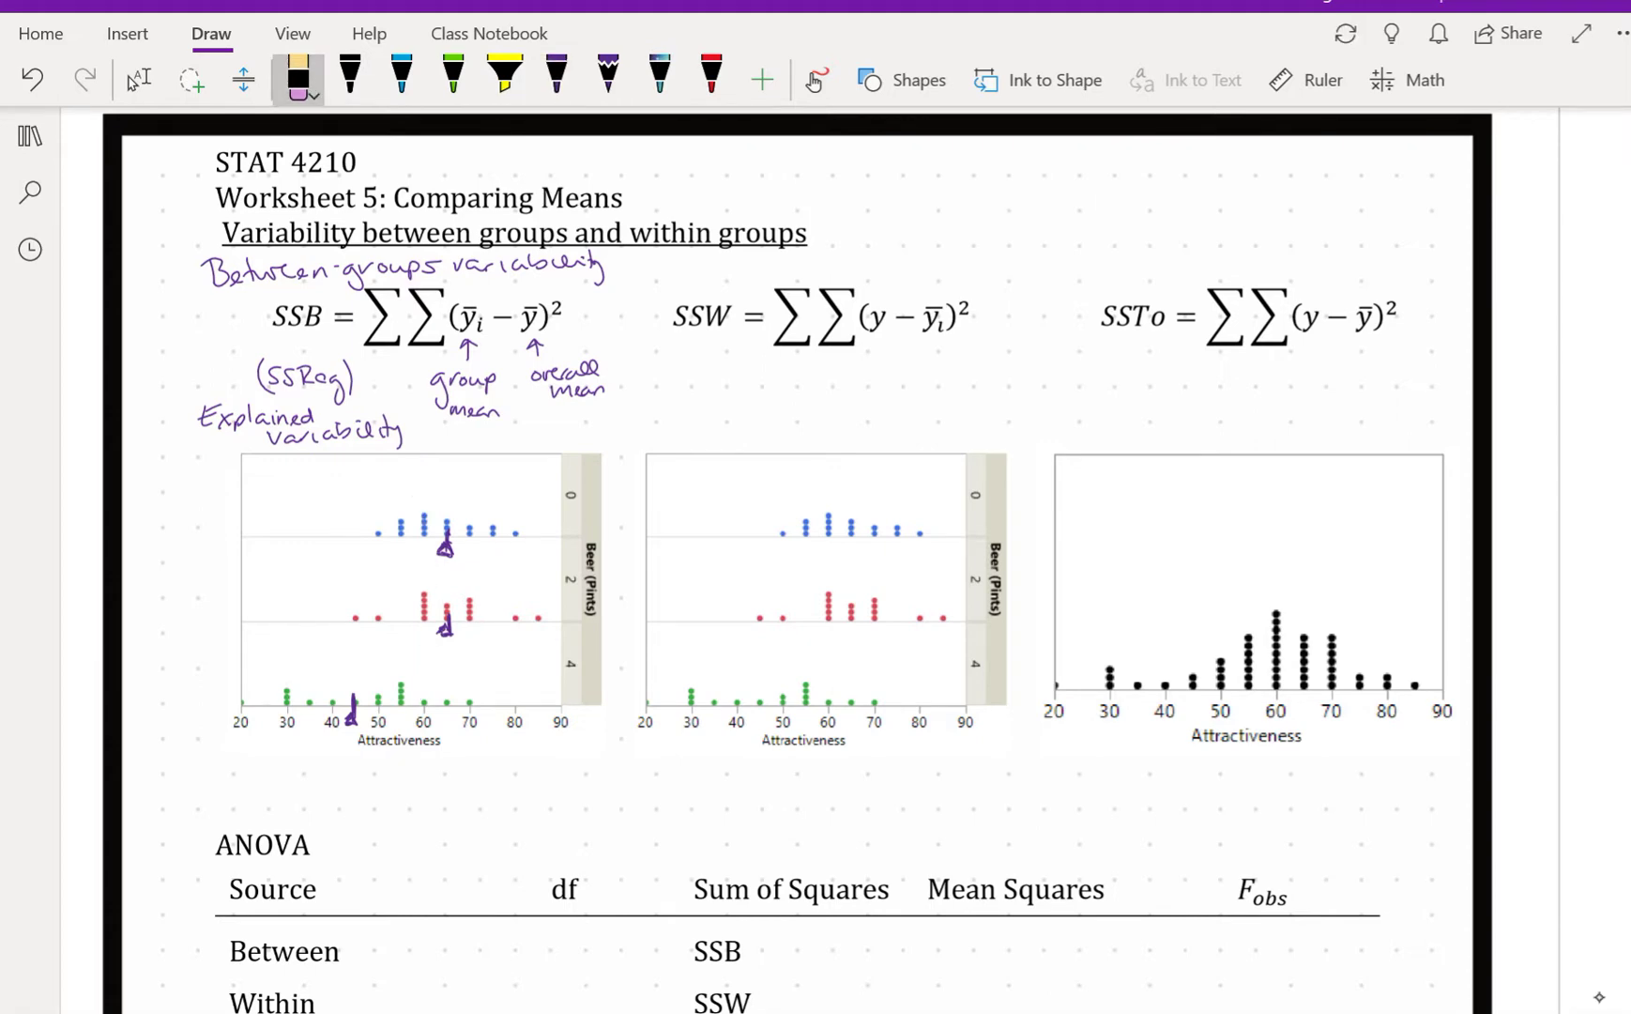
{"action": "left_click", "coordinate": [557, 80]}
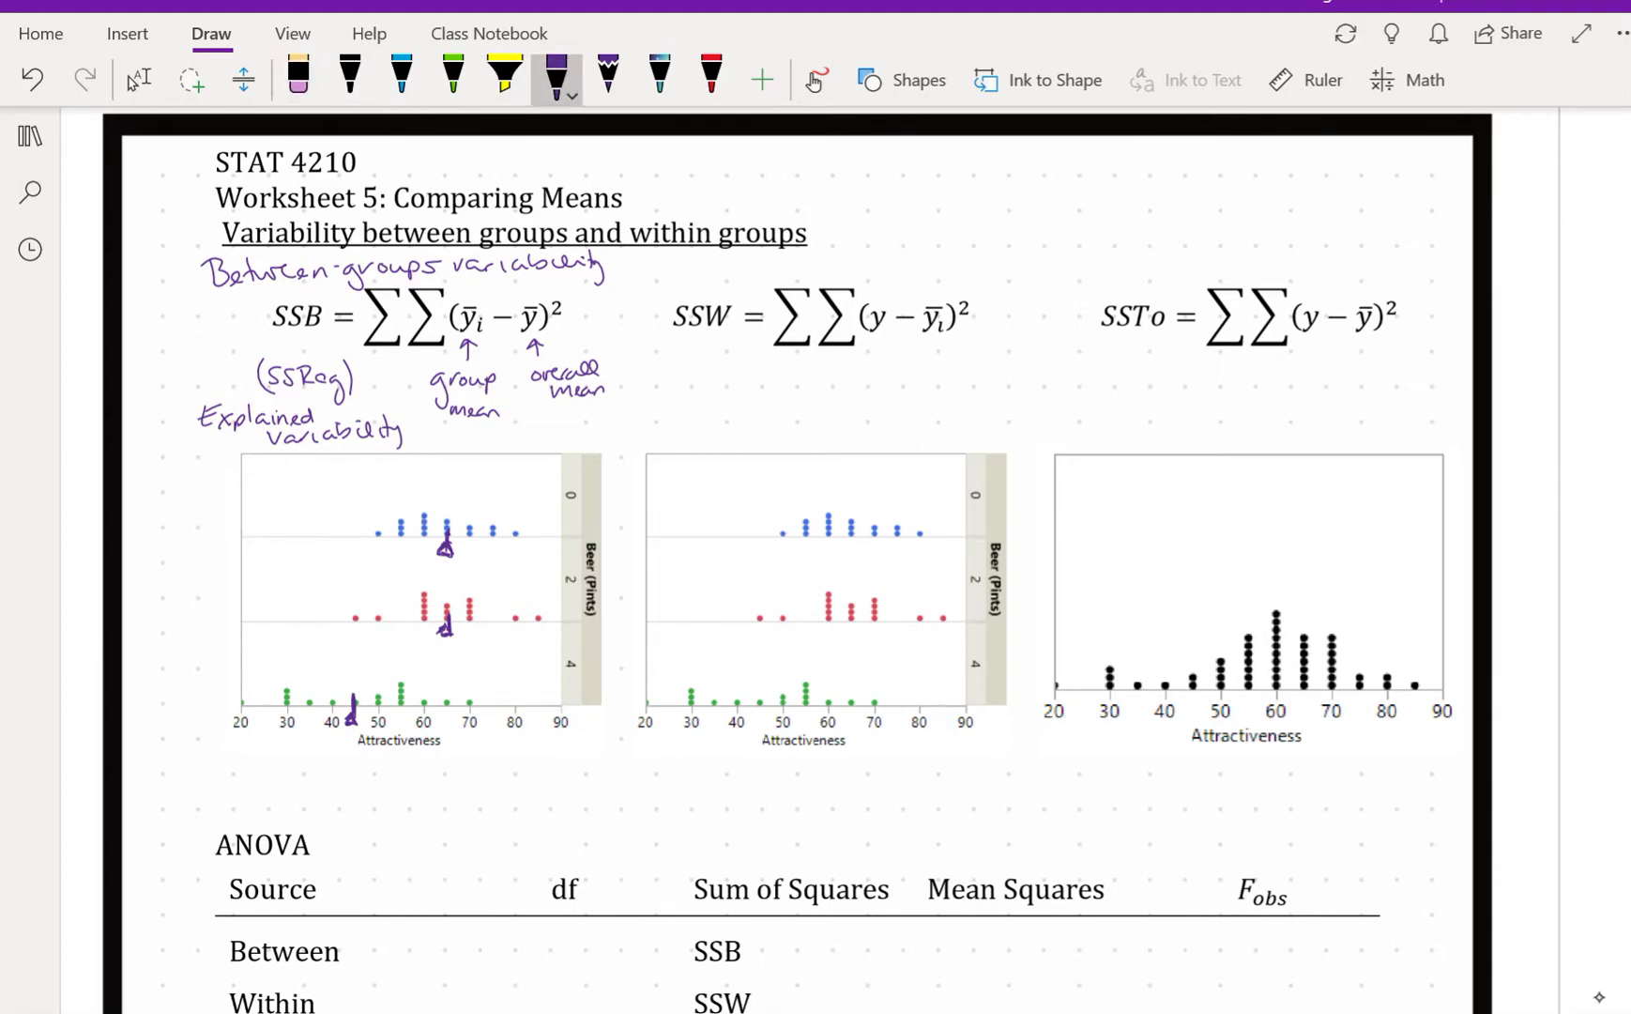
Step: Redraw the vertical overall-mean line and draw arrows to it from the blue, red and green group means
{"action": "left_click_drag", "start_coordinate": [411, 702], "coordinate": [404, 466]}
{"action": "left_click_drag", "start_coordinate": [411, 545], "coordinate": [436, 541]}
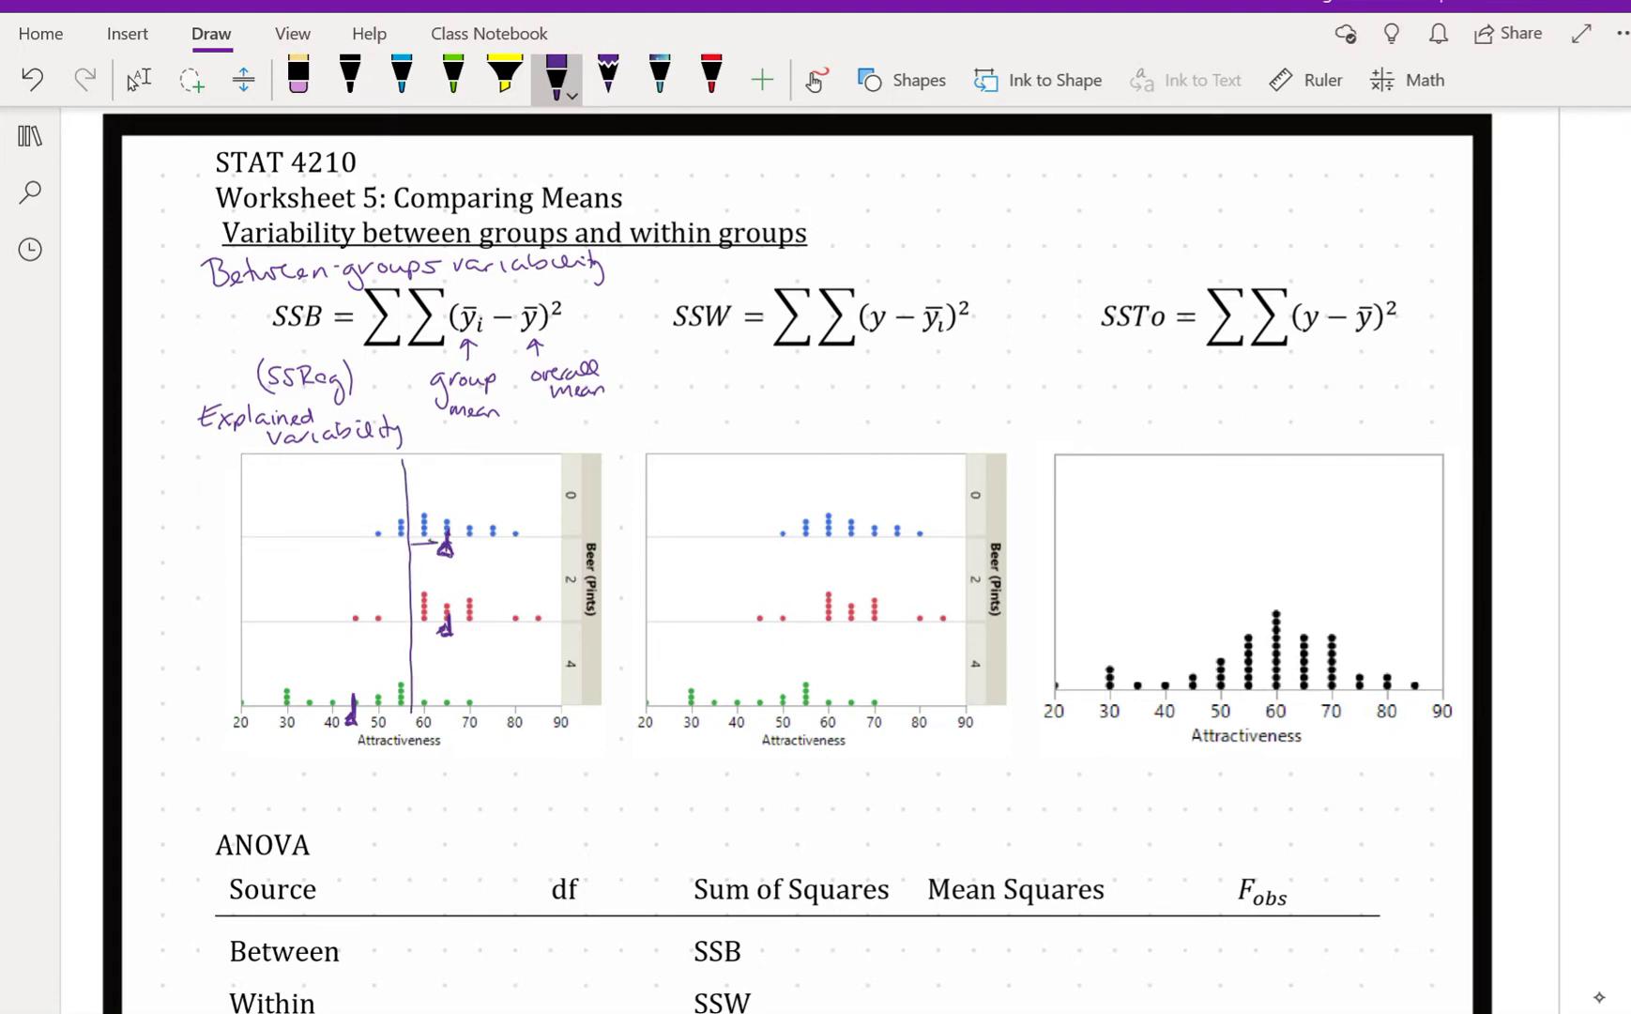
{"action": "mouse_move", "coordinate": [413, 632]}
{"action": "left_mouse_down"}
{"action": "mouse_move", "coordinate": [436, 631]}
{"action": "mouse_move", "coordinate": [421, 642]}
{"action": "left_mouse_up"}
{"action": "mouse_move", "coordinate": [356, 691]}
{"action": "left_mouse_down"}
{"action": "mouse_move", "coordinate": [404, 685]}
{"action": "mouse_move", "coordinate": [357, 694]}
{"action": "left_mouse_up"}
Step: Handwrite 'within-groups variability' above the SSW formula
{"action": "mouse_move", "coordinate": [672, 256]}
{"action": "left_mouse_down"}
{"action": "mouse_move", "coordinate": [796, 284]}
{"action": "mouse_move", "coordinate": [818, 261]}
{"action": "left_mouse_up"}
{"action": "left_click_drag", "start_coordinate": [822, 262], "coordinate": [909, 257]}
{"action": "left_click_drag", "start_coordinate": [917, 259], "coordinate": [931, 266]}
{"action": "left_click_drag", "start_coordinate": [932, 259], "coordinate": [944, 268]}
{"action": "left_click_drag", "start_coordinate": [948, 254], "coordinate": [971, 267]}
{"action": "left_click_drag", "start_coordinate": [970, 256], "coordinate": [1000, 259]}
{"action": "mouse_move", "coordinate": [997, 253]}
{"action": "left_mouse_down"}
{"action": "mouse_move", "coordinate": [1006, 272]}
{"action": "mouse_move", "coordinate": [1013, 250]}
{"action": "mouse_move", "coordinate": [1012, 281]}
{"action": "left_mouse_up"}
Step: Write the alias '(SSRes, SSE)' below SSW
{"action": "left_click_drag", "start_coordinate": [666, 347], "coordinate": [663, 366]}
{"action": "mouse_move", "coordinate": [683, 350]}
{"action": "left_mouse_down"}
{"action": "mouse_move", "coordinate": [672, 364]}
{"action": "mouse_move", "coordinate": [688, 364]}
{"action": "left_mouse_up"}
{"action": "left_click_drag", "start_coordinate": [705, 350], "coordinate": [714, 364]}
{"action": "left_click_drag", "start_coordinate": [720, 359], "coordinate": [760, 365]}
{"action": "mouse_move", "coordinate": [782, 347]}
{"action": "left_mouse_down"}
{"action": "mouse_move", "coordinate": [772, 364]}
{"action": "mouse_move", "coordinate": [804, 367]}
{"action": "left_mouse_up"}
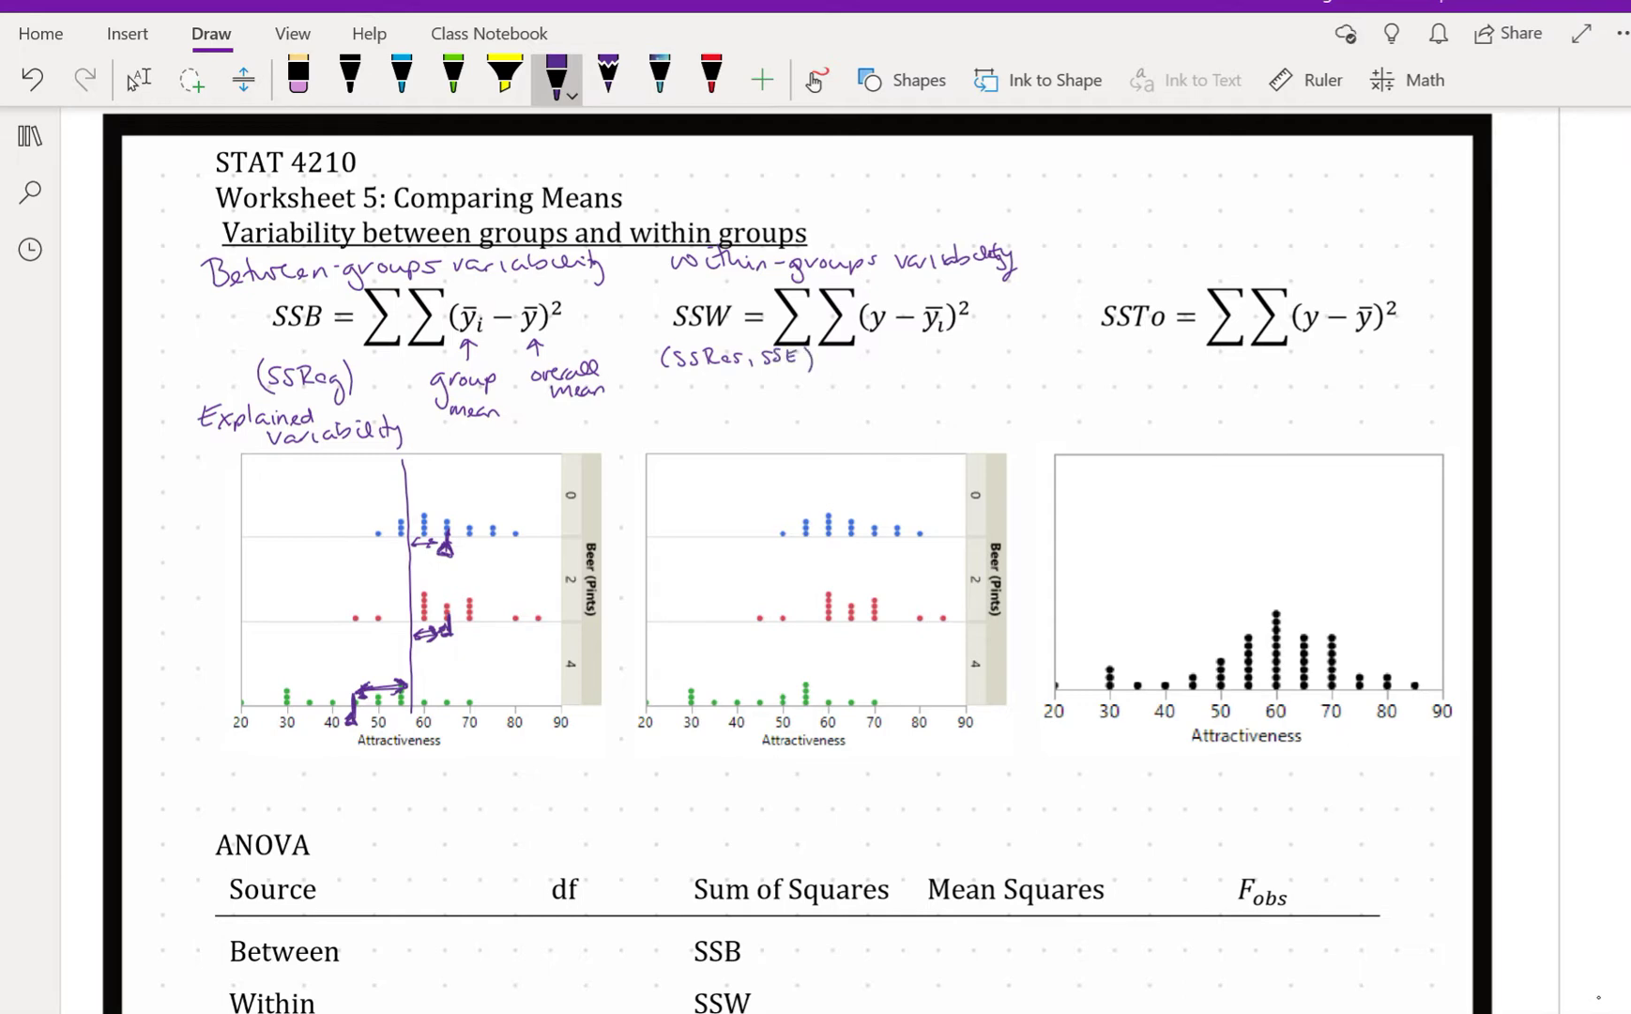
Step: Label SSW's y term 'individual' and its group mean 'group' with arrows, and mark the green mean on the middle plot
{"action": "mouse_move", "coordinate": [880, 338]}
{"action": "left_mouse_down"}
{"action": "mouse_move", "coordinate": [857, 374]}
{"action": "mouse_move", "coordinate": [917, 368]}
{"action": "mouse_move", "coordinate": [885, 352]}
{"action": "mouse_move", "coordinate": [950, 372]}
{"action": "left_mouse_up"}
{"action": "mouse_move", "coordinate": [958, 365]}
{"action": "left_mouse_down"}
{"action": "mouse_move", "coordinate": [943, 331]}
{"action": "mouse_move", "coordinate": [959, 338]}
{"action": "left_mouse_up"}
{"action": "mouse_move", "coordinate": [954, 330]}
{"action": "left_mouse_down"}
{"action": "mouse_move", "coordinate": [999, 356]}
{"action": "mouse_move", "coordinate": [1063, 346]}
{"action": "mouse_move", "coordinate": [993, 385]}
{"action": "mouse_move", "coordinate": [1017, 354]}
{"action": "left_mouse_up"}
{"action": "left_click", "coordinate": [298, 75]}
{"action": "left_click", "coordinate": [557, 75]}
{"action": "left_click_drag", "start_coordinate": [1024, 356], "coordinate": [1043, 362]}
{"action": "left_click_drag", "start_coordinate": [1046, 355], "coordinate": [1049, 369]}
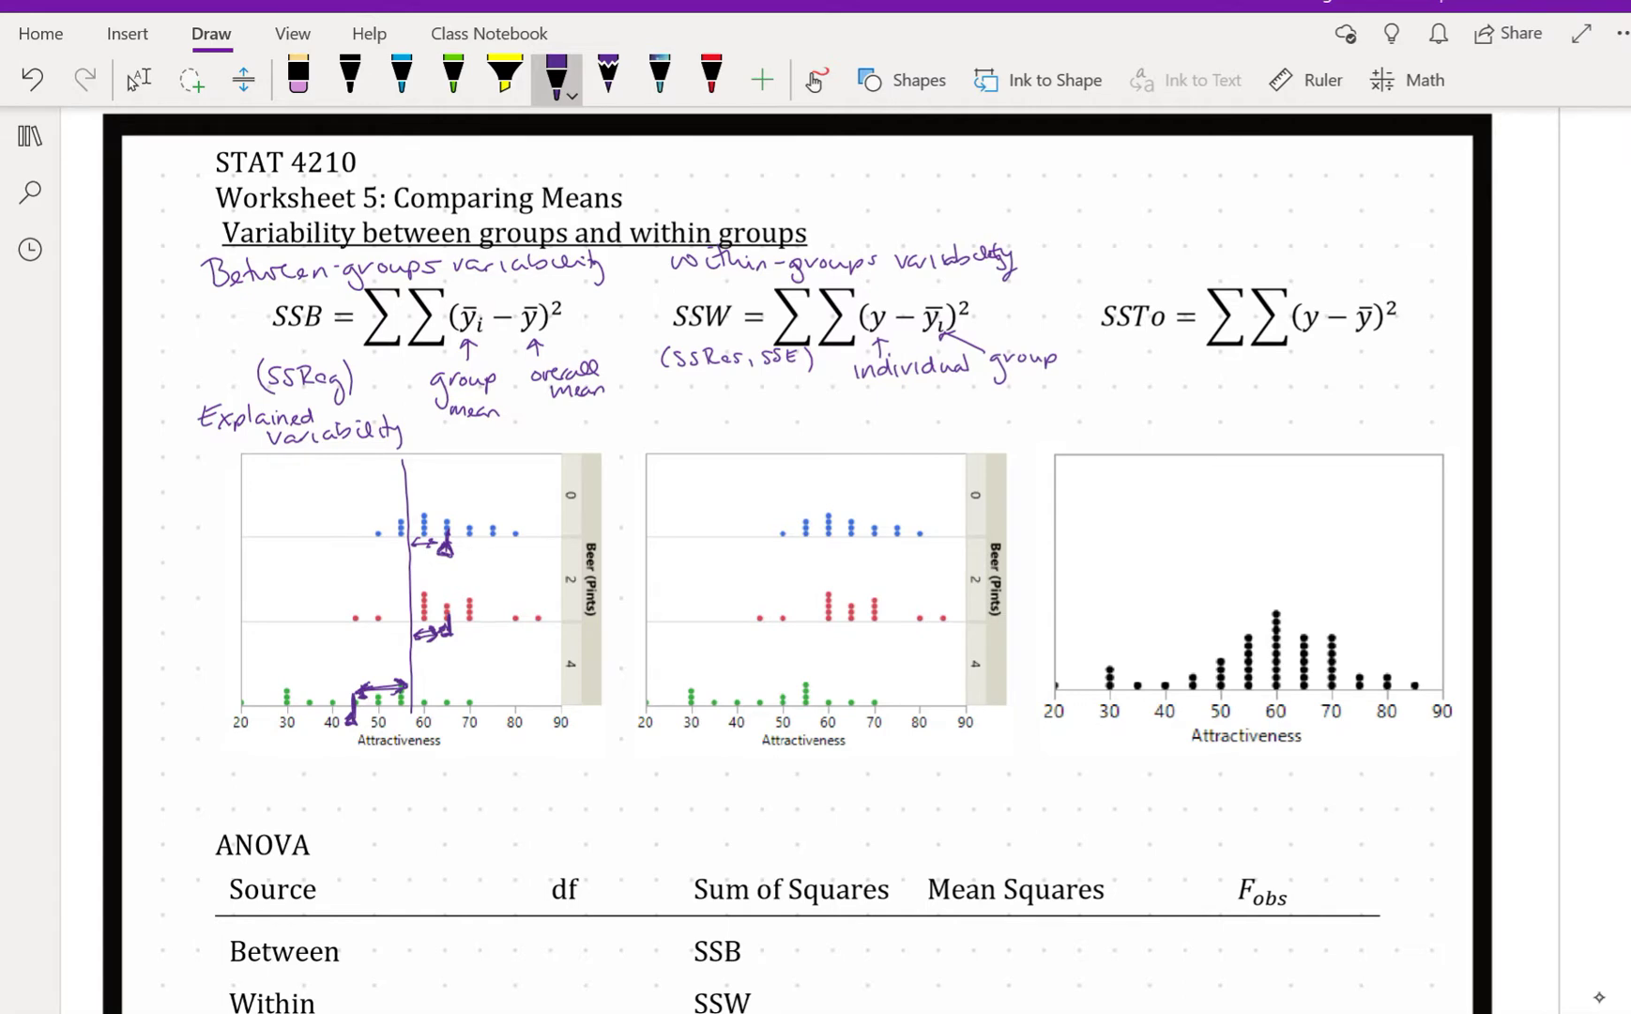
{"action": "mouse_move", "coordinate": [769, 709]}
{"action": "left_mouse_down"}
{"action": "mouse_move", "coordinate": [759, 719]}
{"action": "mouse_move", "coordinate": [764, 667]}
{"action": "left_mouse_up"}
Step: Draw purple arcs from the leftmost, near-70 and near-65 green dots to the green mean mark
{"action": "mouse_move", "coordinate": [648, 702]}
{"action": "left_mouse_down"}
{"action": "mouse_move", "coordinate": [704, 667]}
{"action": "mouse_move", "coordinate": [760, 682]}
{"action": "left_mouse_up"}
{"action": "mouse_move", "coordinate": [874, 699]}
{"action": "left_mouse_down"}
{"action": "mouse_move", "coordinate": [858, 659]}
{"action": "mouse_move", "coordinate": [772, 669]}
{"action": "left_mouse_up"}
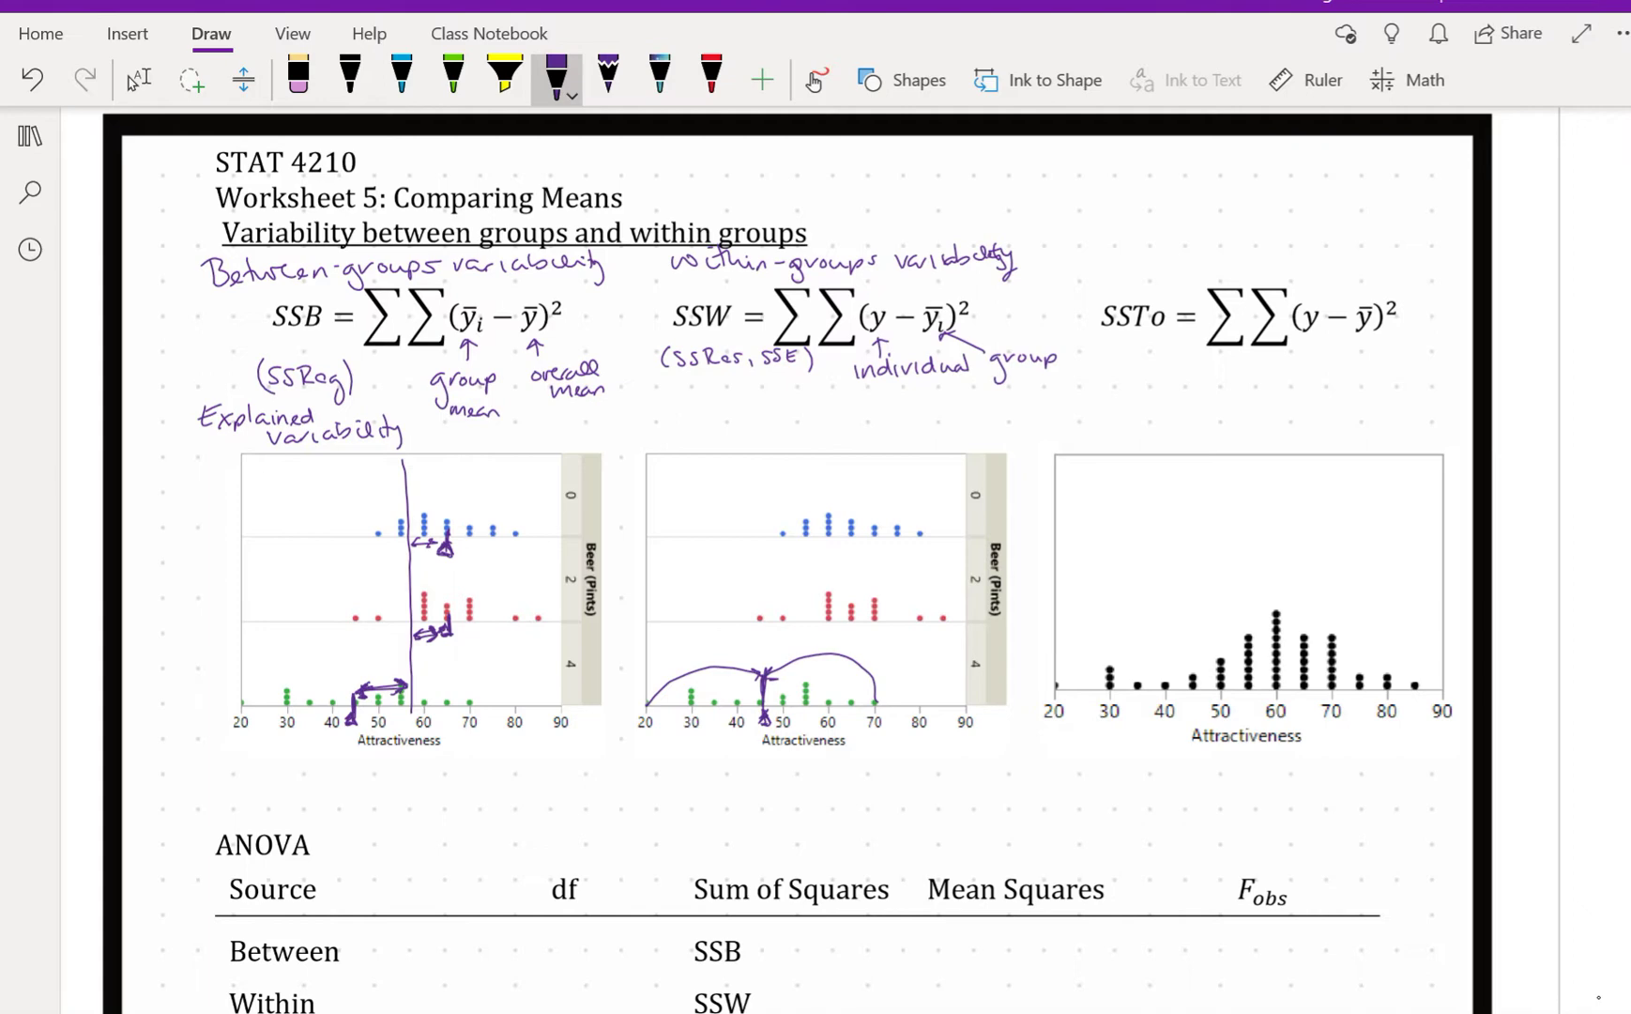
{"action": "mouse_move", "coordinate": [852, 702]}
{"action": "left_mouse_down"}
{"action": "mouse_move", "coordinate": [850, 681]}
{"action": "mouse_move", "coordinate": [788, 668]}
{"action": "mouse_move", "coordinate": [768, 695]}
{"action": "mouse_move", "coordinate": [762, 680]}
{"action": "mouse_move", "coordinate": [711, 690]}
{"action": "mouse_move", "coordinate": [772, 692]}
{"action": "mouse_move", "coordinate": [744, 695]}
{"action": "left_mouse_up"}
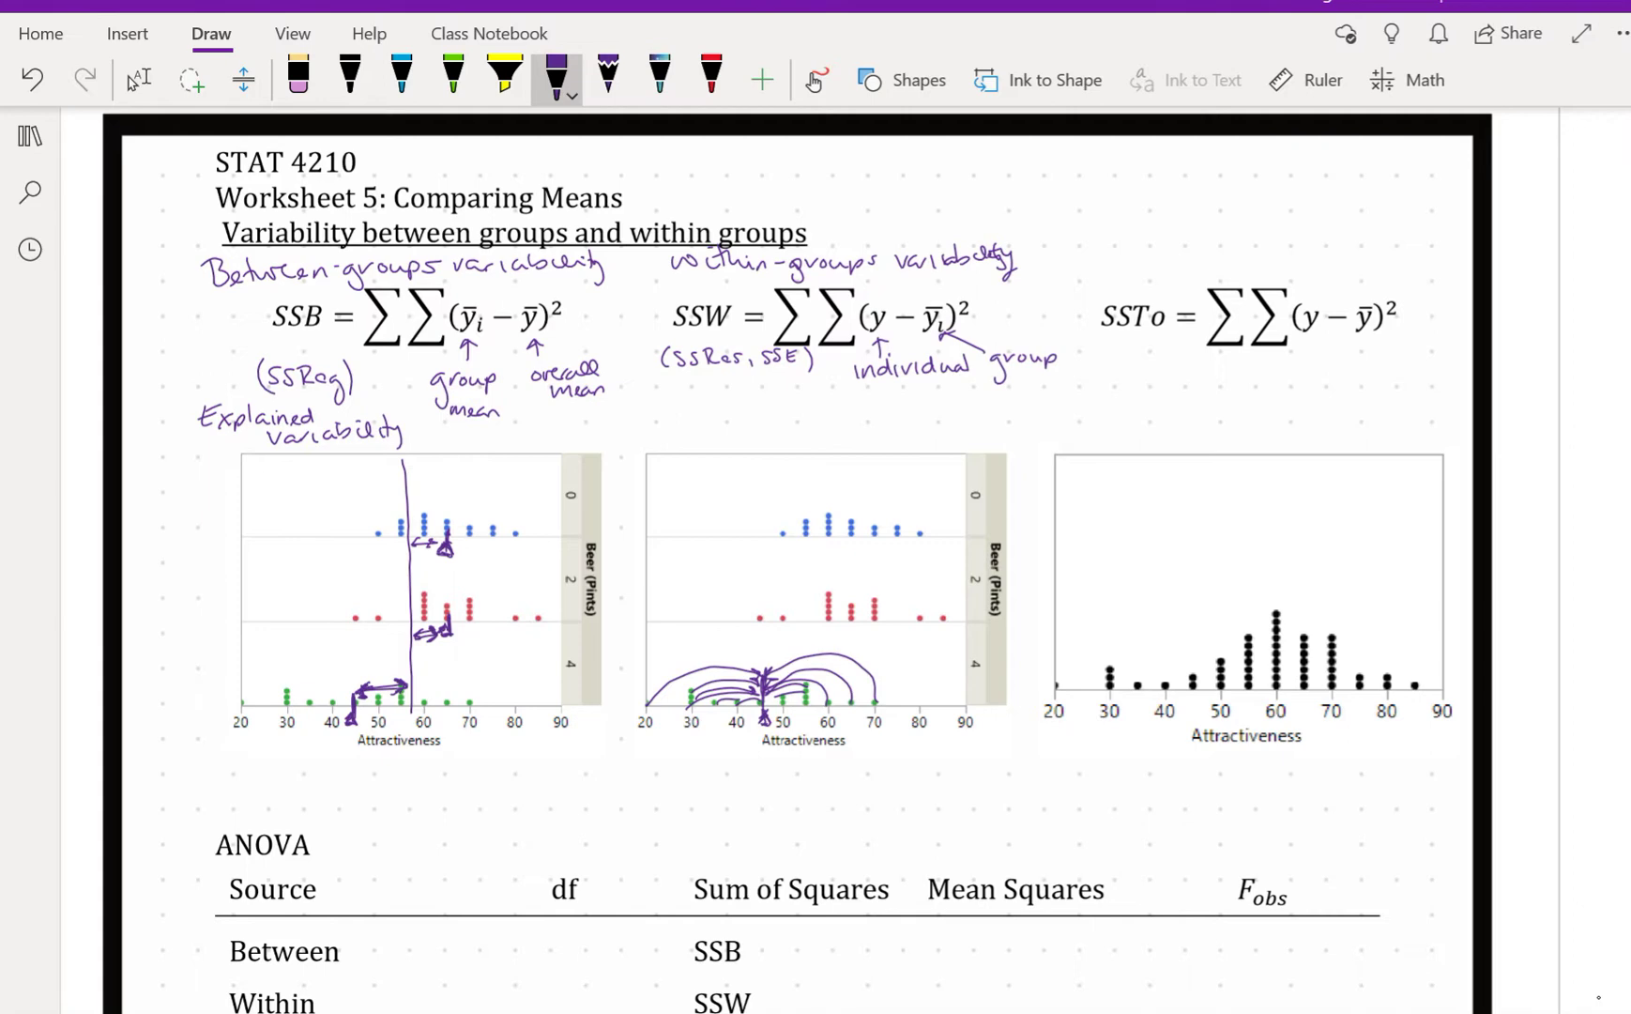
Step: Mark the blue group mean on the middle plot and arc the rightmost and leftmost blue dots to it
{"action": "scroll", "coordinate": [809, 560], "scroll_direction": "right", "scroll_amount": 3}
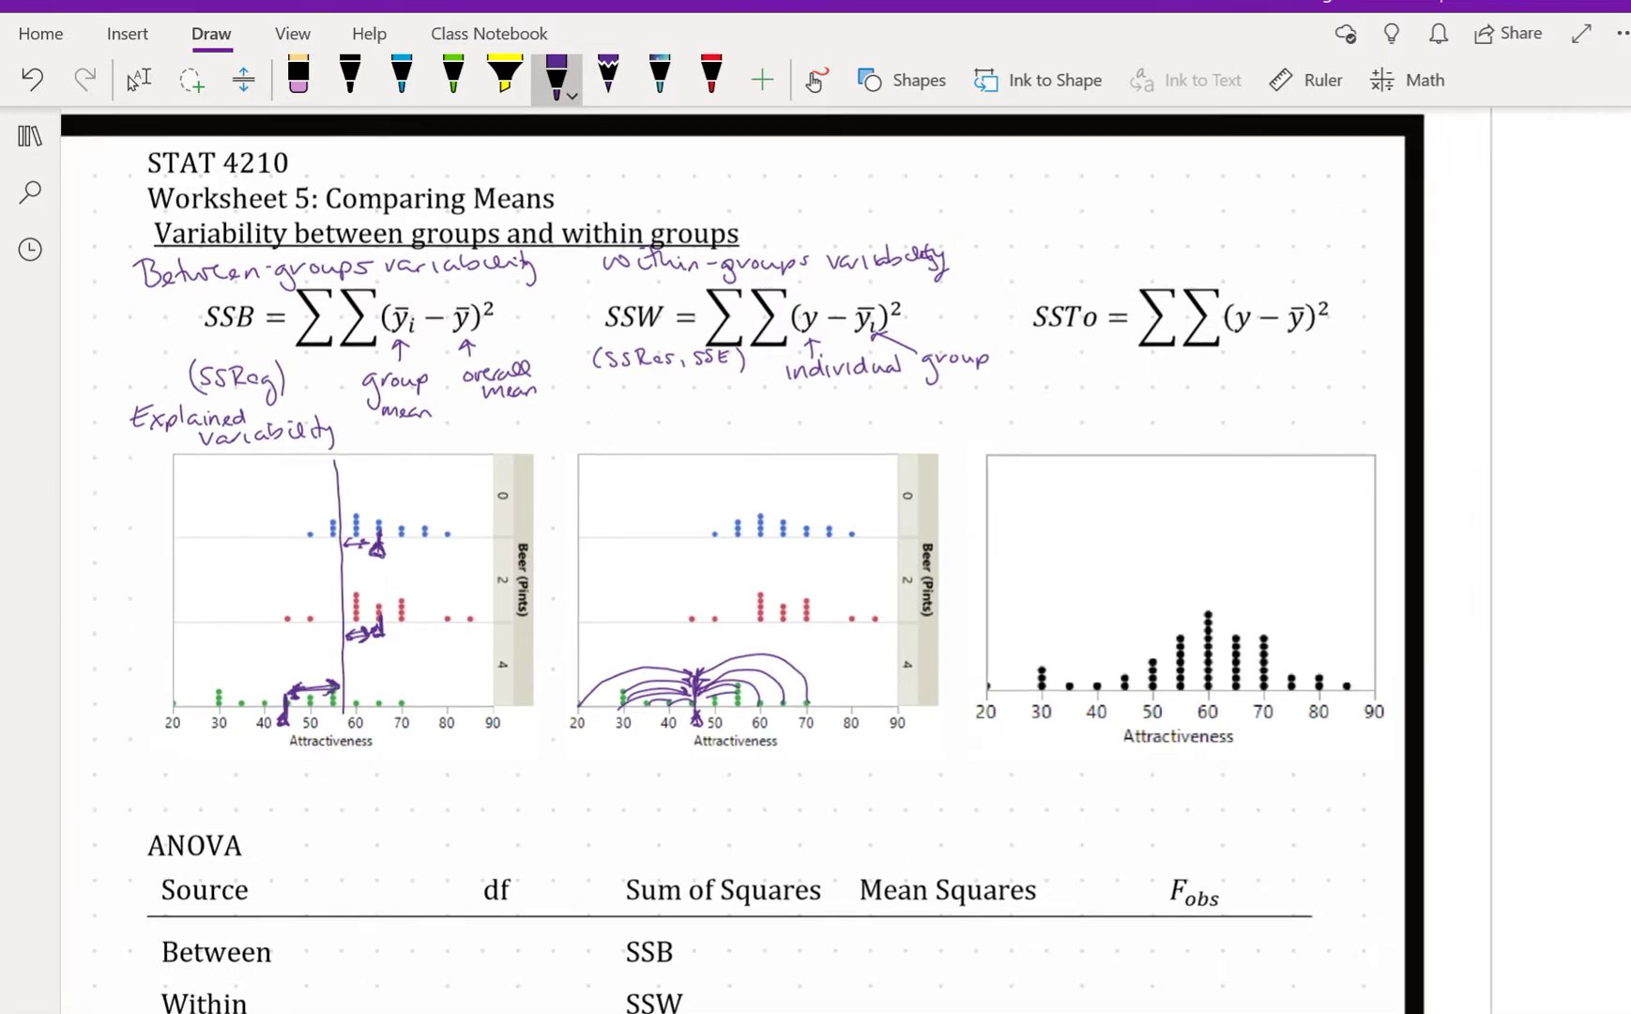
{"action": "scroll", "coordinate": [809, 560], "scroll_direction": "left", "scroll_amount": 3}
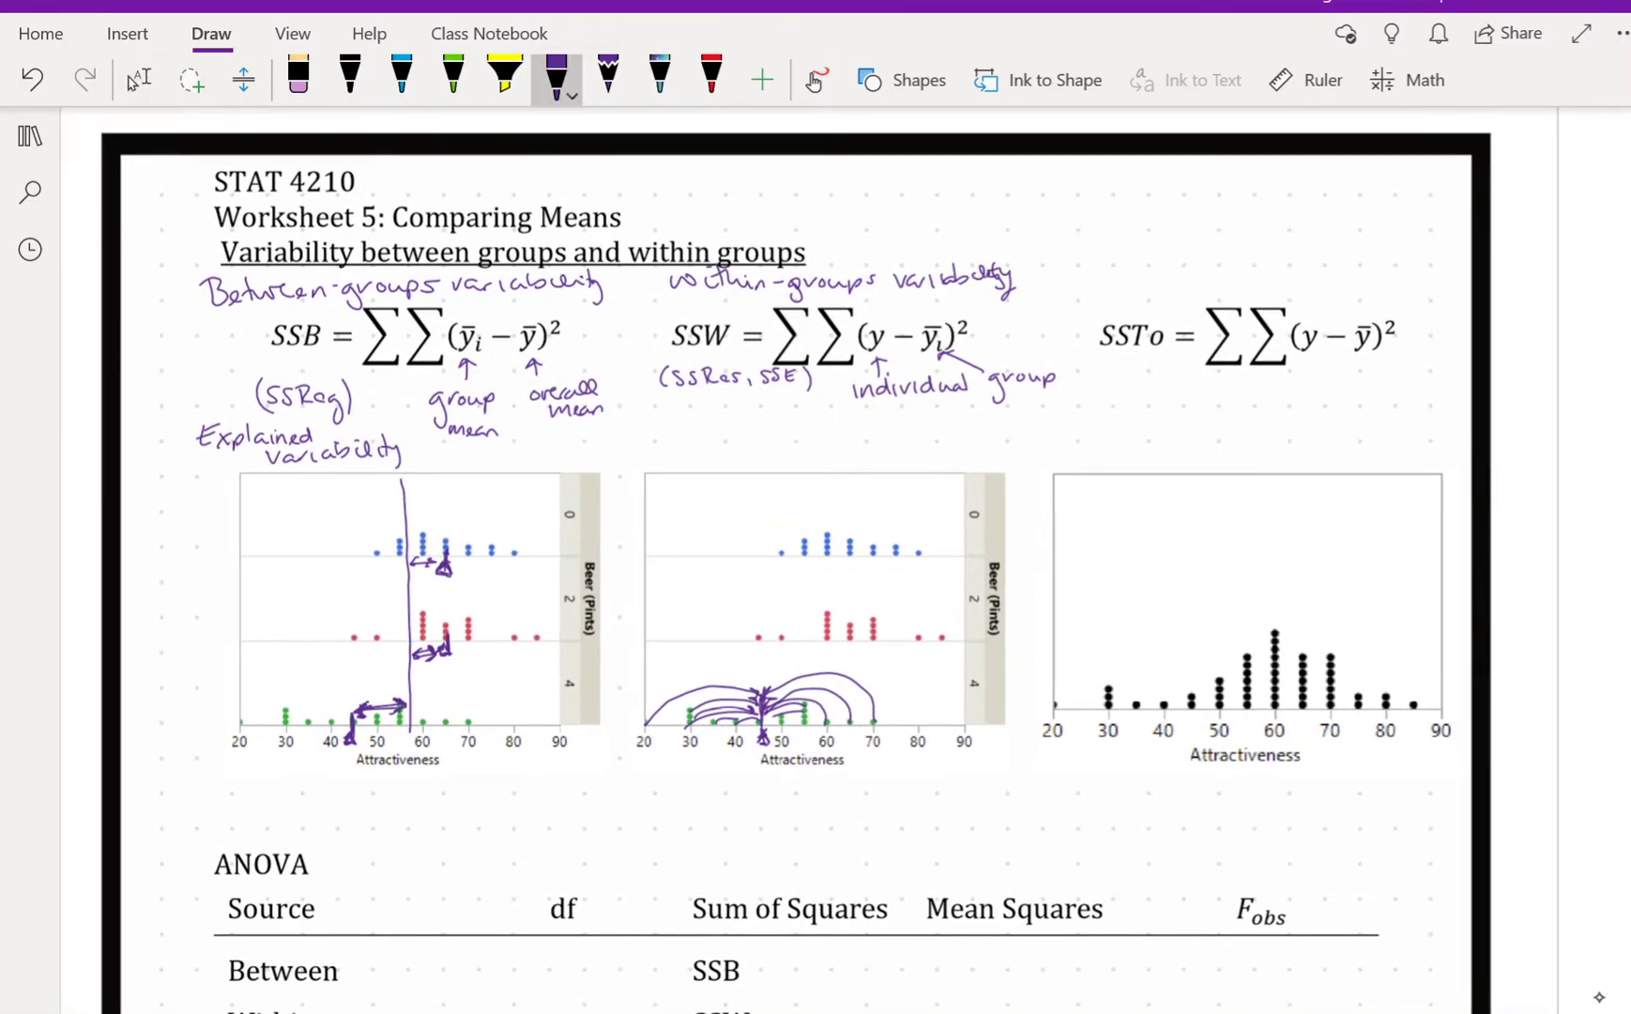
{"action": "left_click_drag", "start_coordinate": [871, 554], "coordinate": [862, 562]}
{"action": "left_click_drag", "start_coordinate": [861, 562], "coordinate": [866, 554]}
{"action": "mouse_move", "coordinate": [918, 552]}
{"action": "left_mouse_down"}
{"action": "mouse_move", "coordinate": [893, 521]}
{"action": "mouse_move", "coordinate": [872, 540]}
{"action": "left_mouse_up"}
{"action": "scroll", "coordinate": [802, 563], "scroll_direction": "left", "scroll_amount": 1}
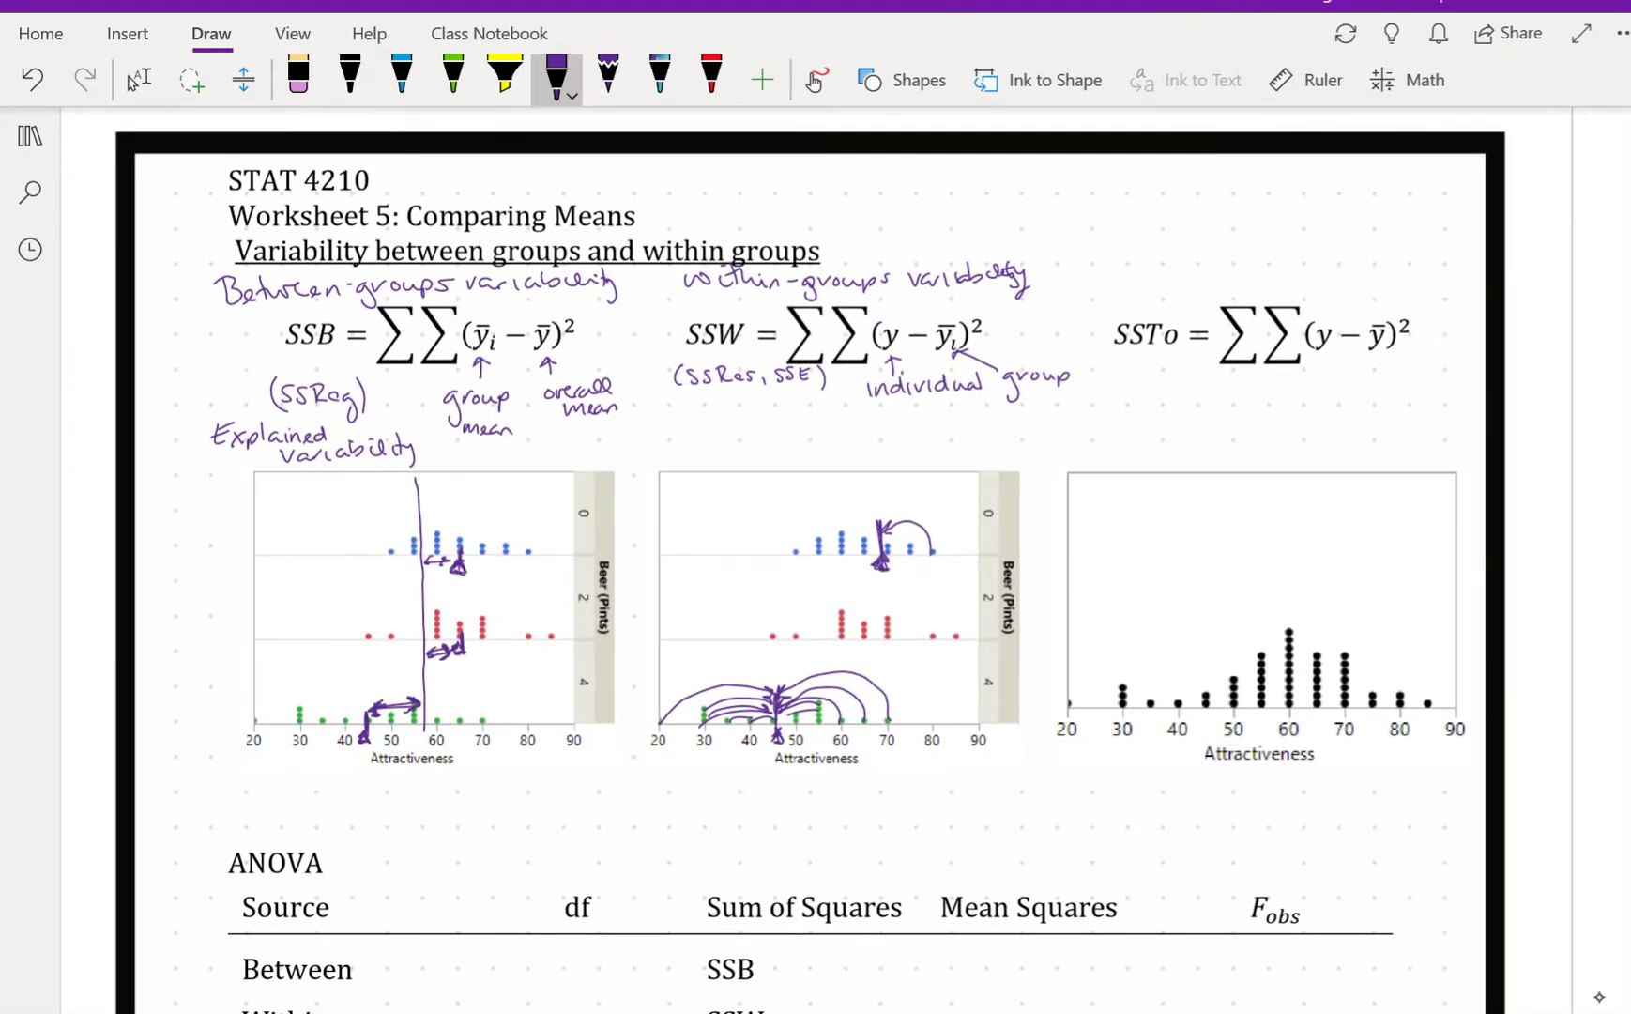
{"action": "mouse_move", "coordinate": [791, 555]}
{"action": "left_mouse_down"}
{"action": "mouse_move", "coordinate": [874, 522]}
{"action": "mouse_move", "coordinate": [867, 546]}
{"action": "mouse_move", "coordinate": [898, 539]}
{"action": "mouse_move", "coordinate": [871, 532]}
{"action": "left_mouse_up"}
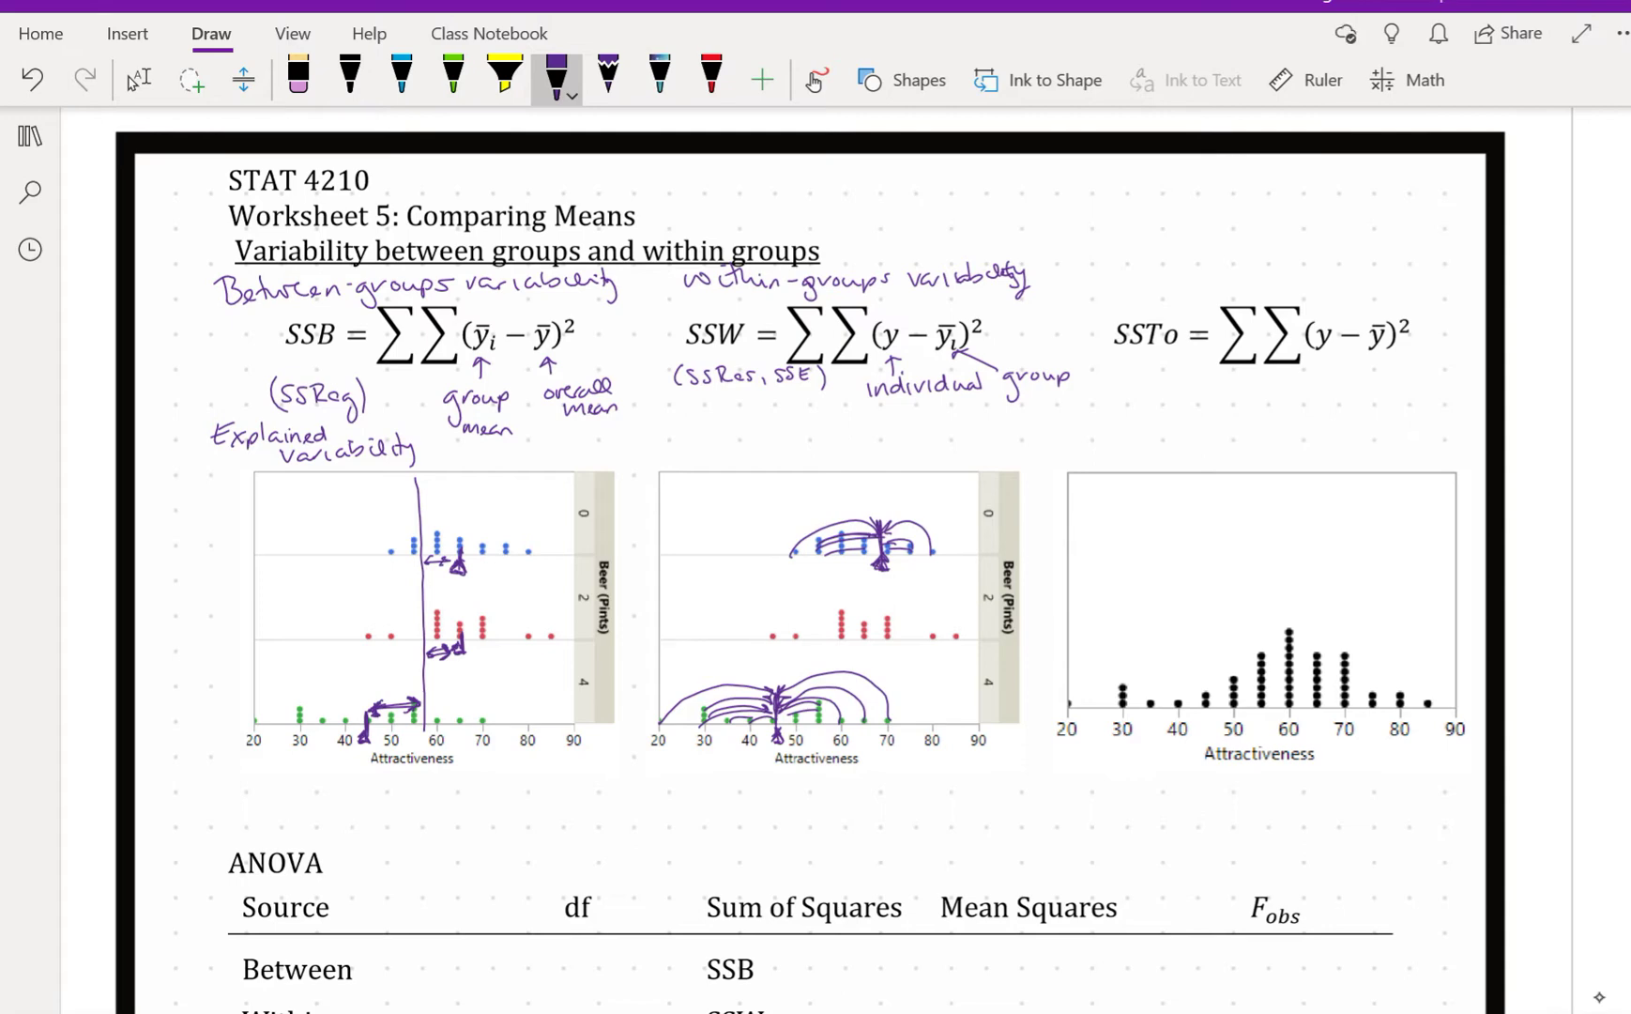
Step: Handwrite under the middle plot the question of how much individuals differ from their group avg
{"action": "mouse_move", "coordinate": [659, 791]}
{"action": "left_mouse_down"}
{"action": "mouse_move", "coordinate": [680, 771]}
{"action": "mouse_move", "coordinate": [820, 788]}
{"action": "mouse_move", "coordinate": [916, 777]}
{"action": "mouse_move", "coordinate": [665, 824]}
{"action": "mouse_move", "coordinate": [722, 809]}
{"action": "mouse_move", "coordinate": [918, 822]}
{"action": "mouse_move", "coordinate": [944, 805]}
{"action": "left_mouse_up"}
{"action": "mouse_move", "coordinate": [699, 845]}
{"action": "left_mouse_down"}
{"action": "mouse_move", "coordinate": [691, 880]}
{"action": "mouse_move", "coordinate": [758, 851]}
{"action": "left_mouse_up"}
{"action": "left_click_drag", "start_coordinate": [762, 867], "coordinate": [830, 861]}
{"action": "left_click_drag", "start_coordinate": [838, 851], "coordinate": [841, 862]}
{"action": "left_click_drag", "start_coordinate": [845, 863], "coordinate": [856, 832]}
{"action": "mouse_move", "coordinate": [836, 851]}
{"action": "left_mouse_down"}
{"action": "mouse_move", "coordinate": [899, 840]}
{"action": "mouse_move", "coordinate": [963, 862]}
{"action": "left_mouse_up"}
{"action": "left_click_drag", "start_coordinate": [734, 873], "coordinate": [760, 882]}
{"action": "mouse_move", "coordinate": [777, 885]}
{"action": "left_mouse_down"}
{"action": "mouse_move", "coordinate": [763, 887]}
{"action": "mouse_move", "coordinate": [781, 890]}
{"action": "left_mouse_up"}
{"action": "left_click_drag", "start_coordinate": [773, 880], "coordinate": [813, 899]}
{"action": "left_click_drag", "start_coordinate": [832, 890], "coordinate": [871, 884]}
{"action": "left_click_drag", "start_coordinate": [878, 898], "coordinate": [894, 886]}
{"action": "left_click_drag", "start_coordinate": [922, 878], "coordinate": [942, 880]}
{"action": "left_click_drag", "start_coordinate": [956, 879], "coordinate": [952, 900]}
{"action": "left_click_drag", "start_coordinate": [972, 856], "coordinate": [975, 872]}
{"action": "left_click", "coordinate": [978, 886]}
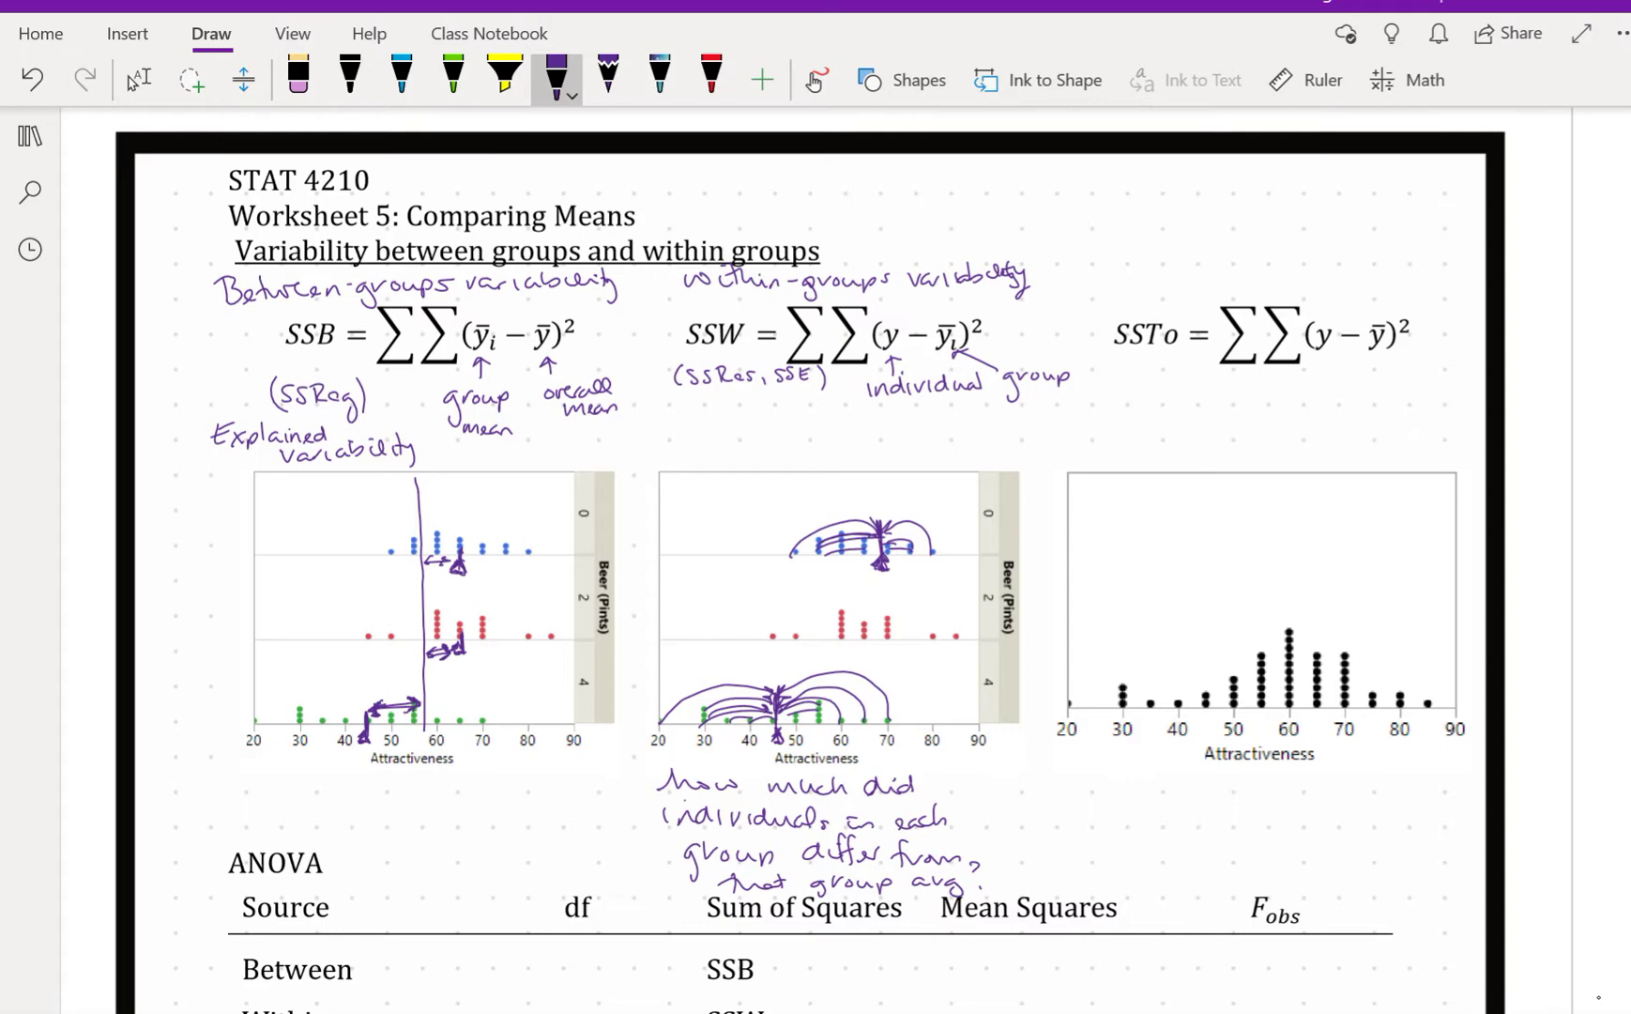
Step: Draw a purple arrow down to SSTo and handwrite 'Total variability' above it
{"action": "left_click_drag", "start_coordinate": [1138, 275], "coordinate": [1137, 306]}
{"action": "mouse_move", "coordinate": [1118, 239]}
{"action": "left_mouse_down"}
{"action": "mouse_move", "coordinate": [1117, 276]}
{"action": "mouse_move", "coordinate": [1154, 251]}
{"action": "mouse_move", "coordinate": [1186, 263]}
{"action": "left_mouse_up"}
{"action": "left_click", "coordinate": [556, 80]}
{"action": "left_click_drag", "start_coordinate": [1202, 246], "coordinate": [1229, 263]}
{"action": "mouse_move", "coordinate": [1232, 254]}
{"action": "left_mouse_down"}
{"action": "mouse_move", "coordinate": [1356, 252]}
{"action": "mouse_move", "coordinate": [1357, 281]}
{"action": "left_mouse_up"}
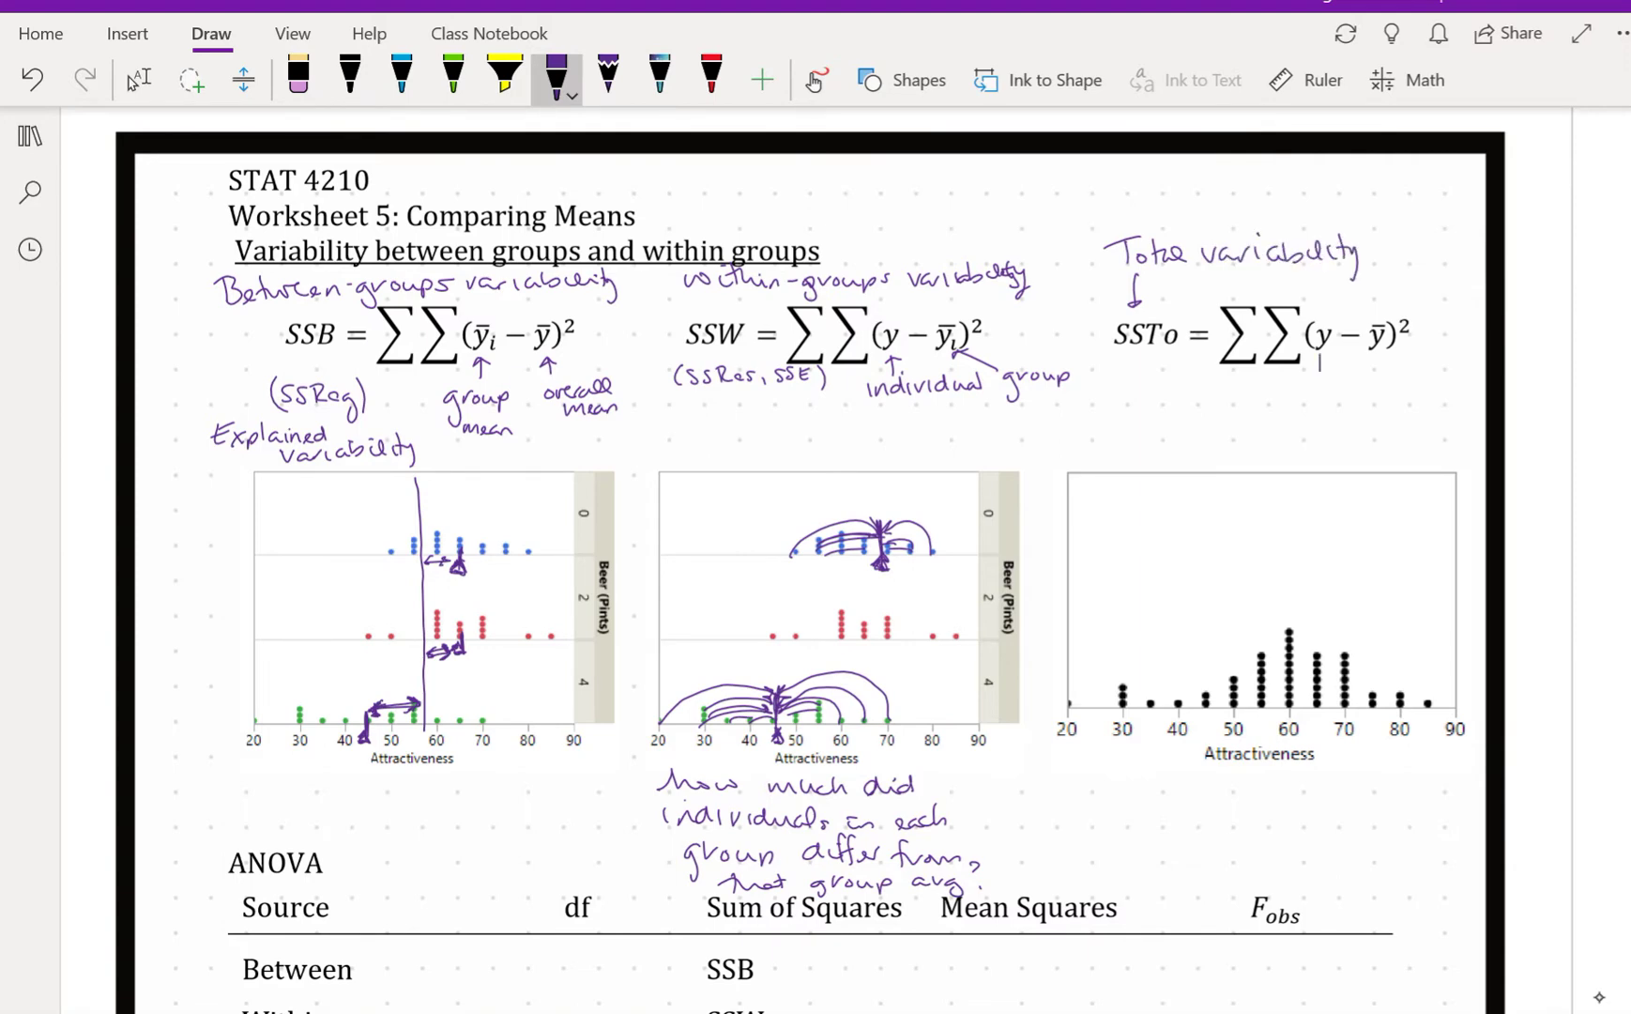